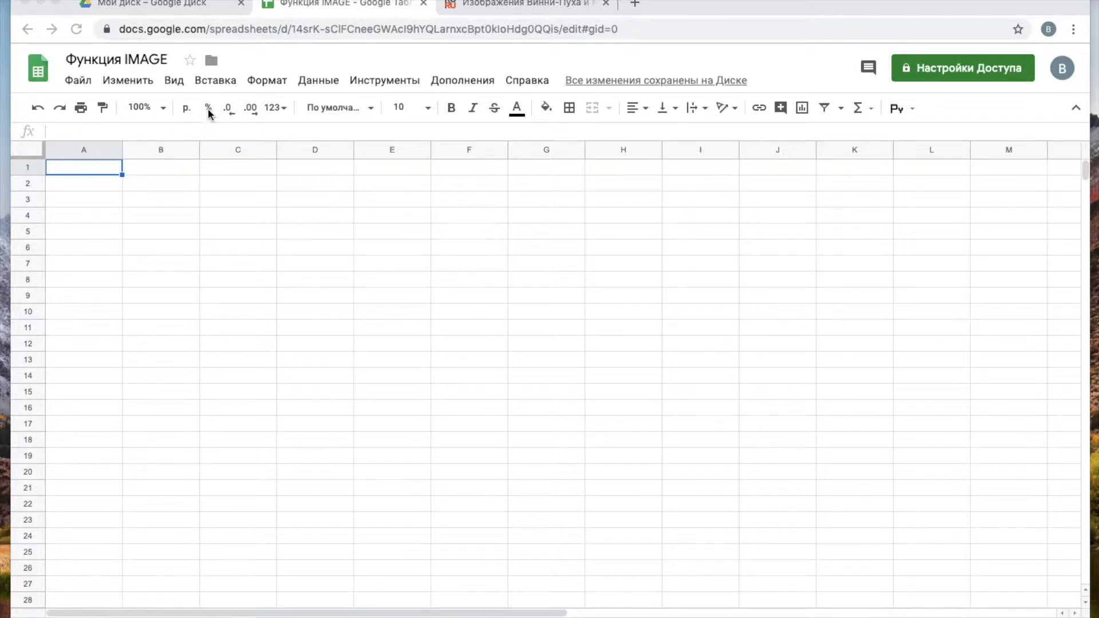
- Upload Winnie.jpeg as an image floating over the cells
click(222, 80)
click(223, 83)
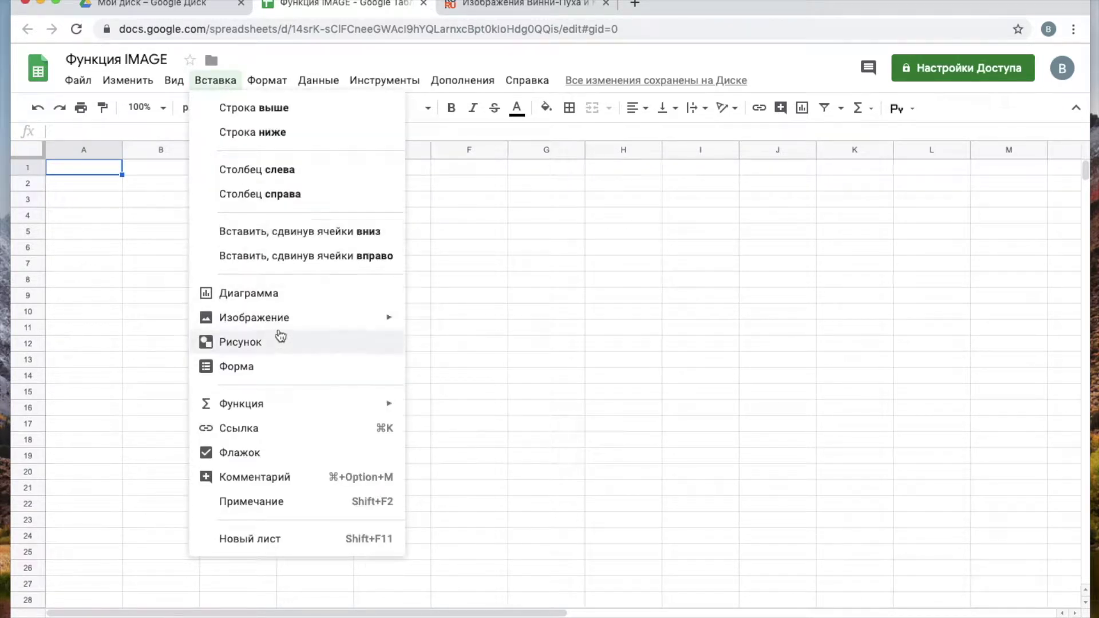
mouse_move(287, 321)
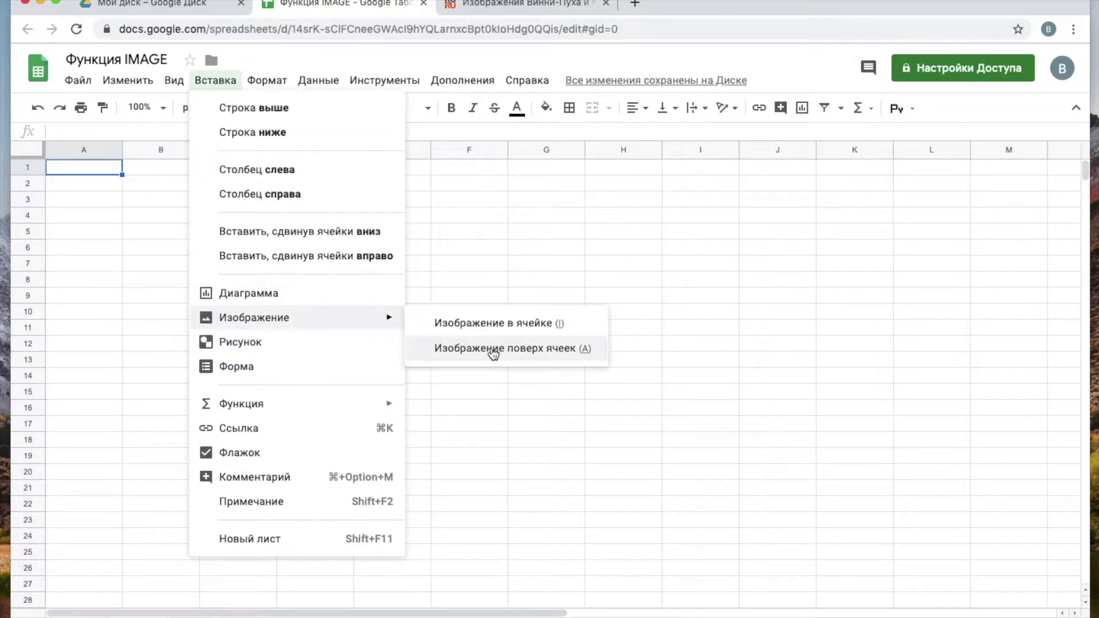
click(492, 351)
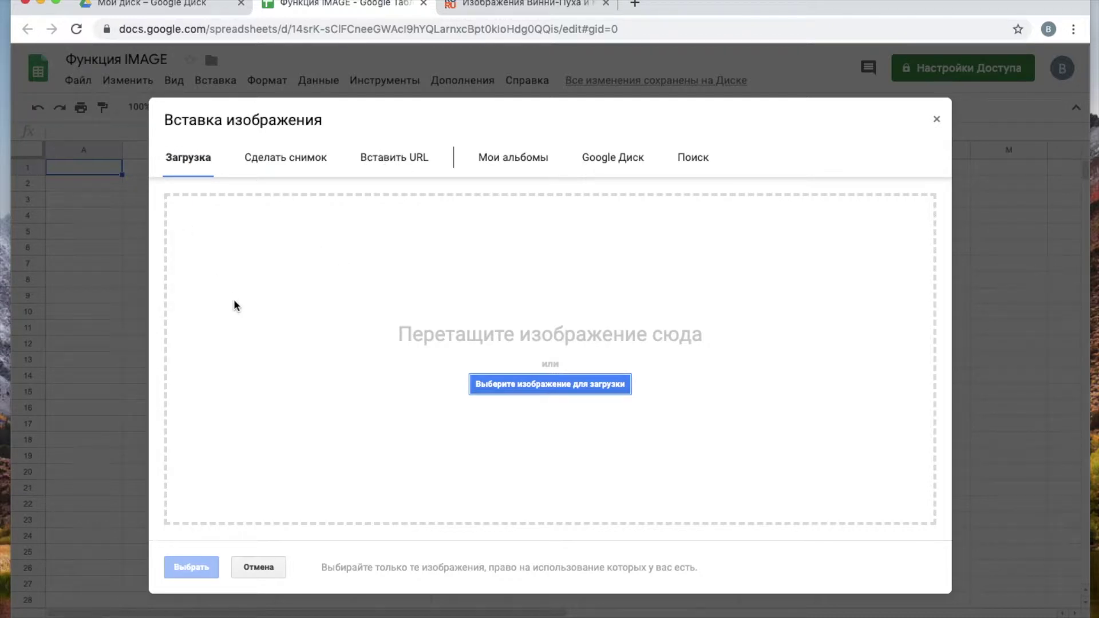
click(547, 385)
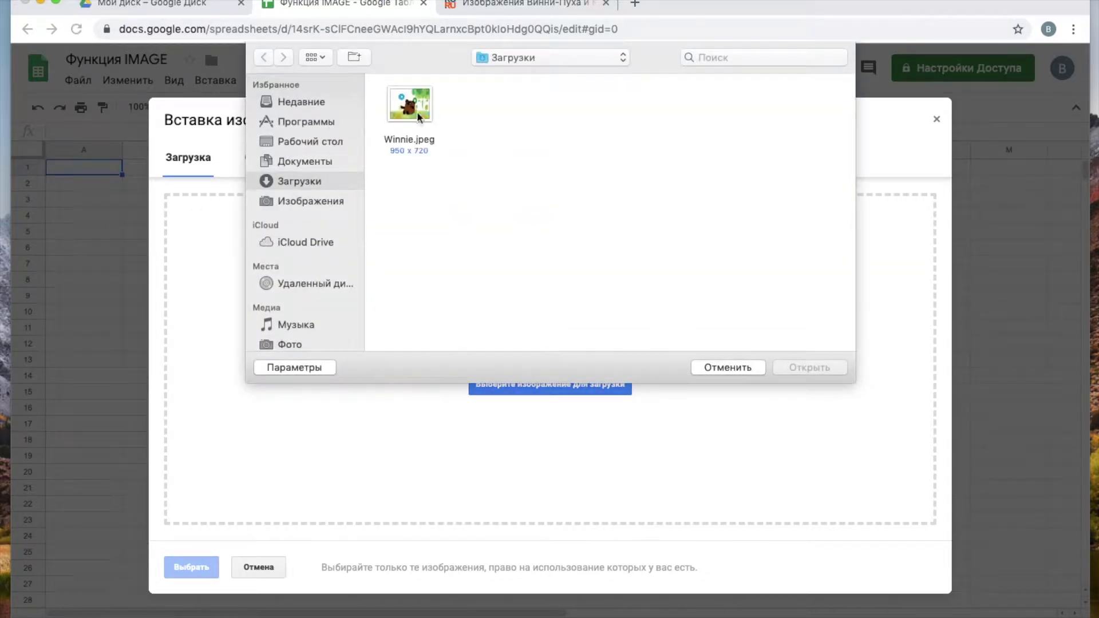
click(417, 116)
click(791, 367)
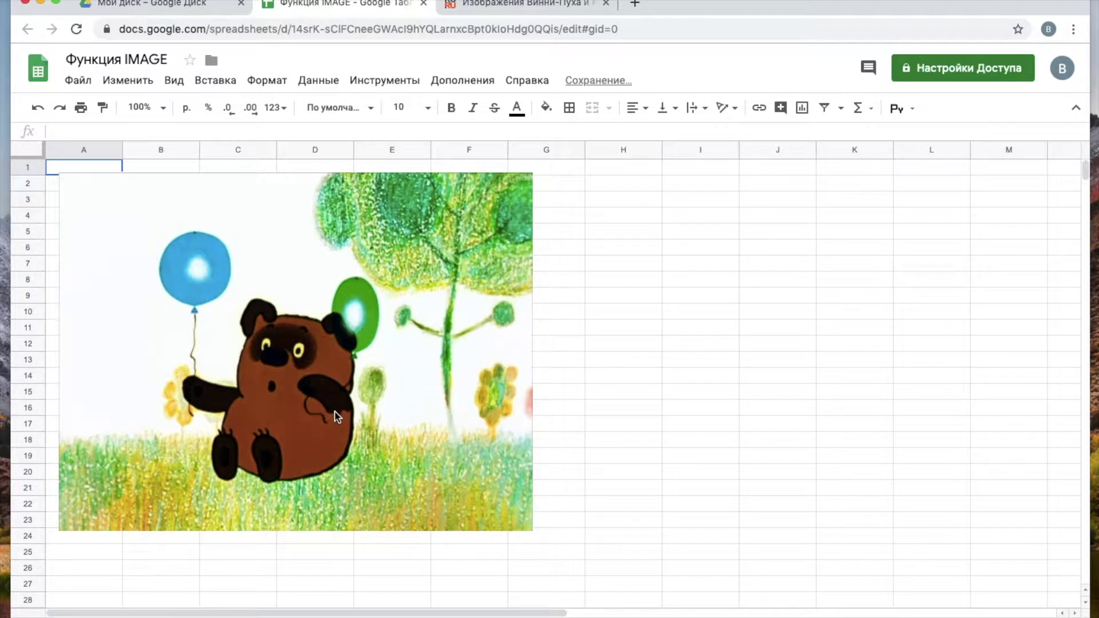
- Drag the Winnie picture to the right and add a new blank sheet
click(355, 299)
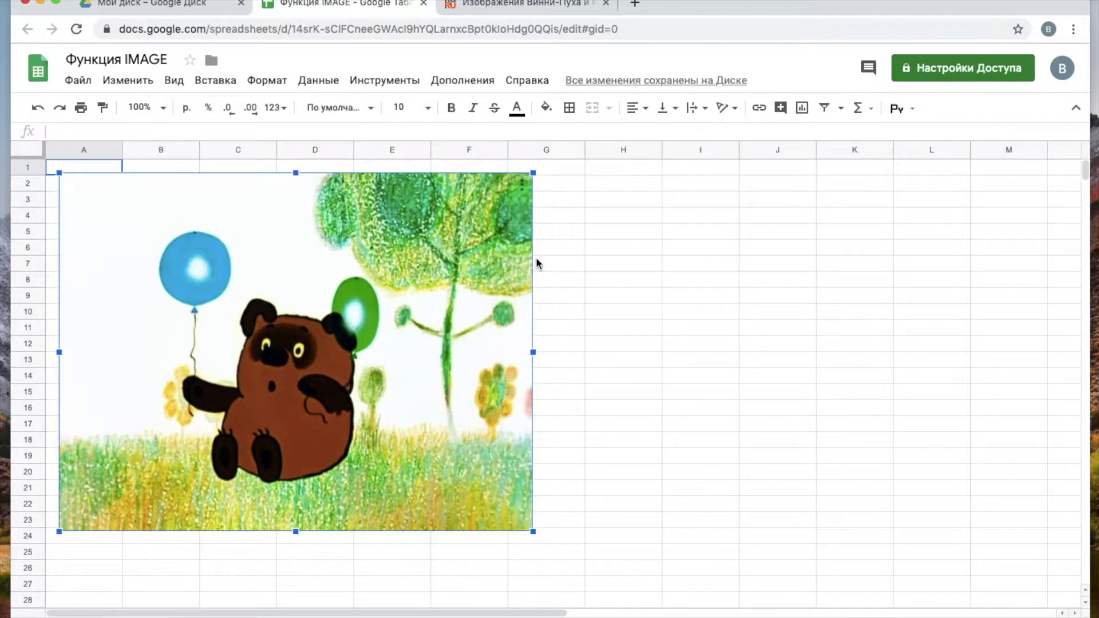
drag(401, 272, 568, 279)
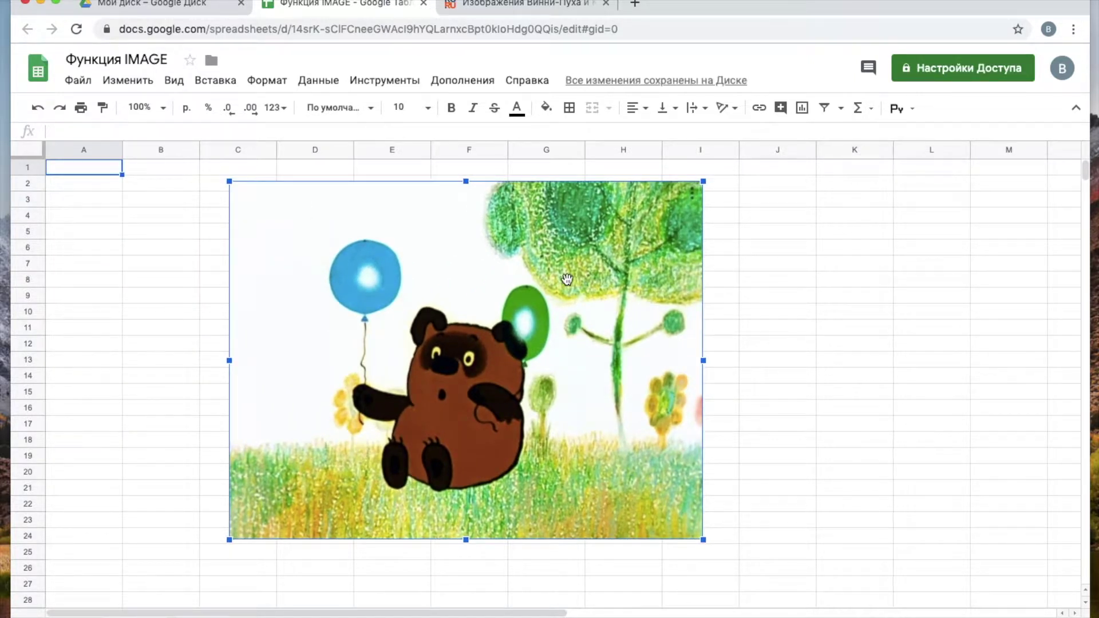
click(26, 615)
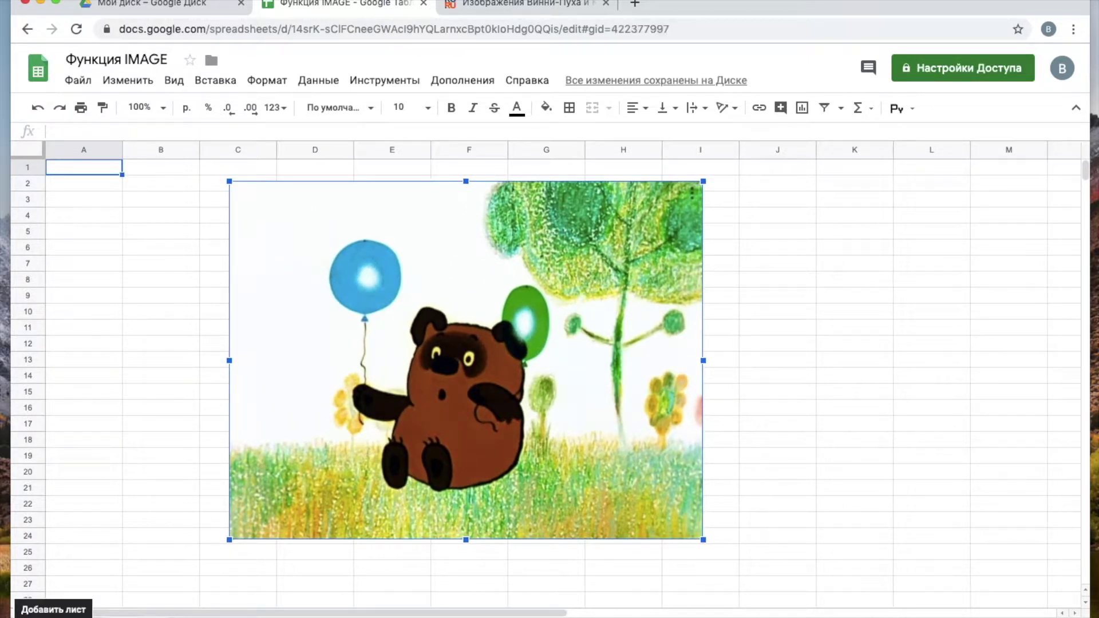
- Upload Winnie.jpeg into cell A1, then drag row 1 taller and column A wider to show it
click(216, 81)
mouse_move(285, 323)
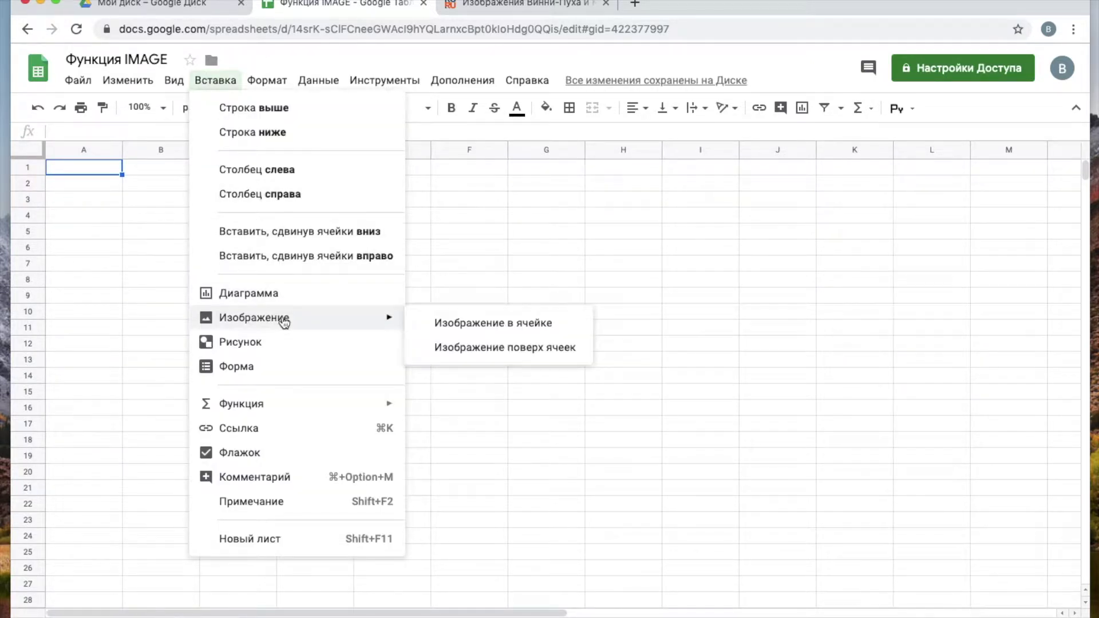
click(469, 324)
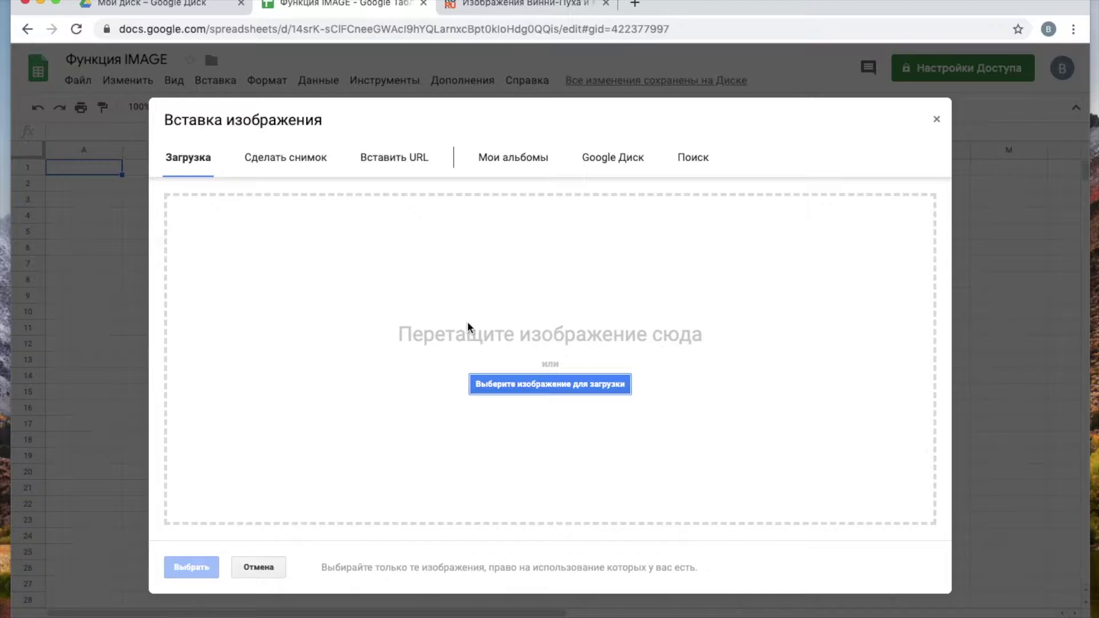
click(538, 383)
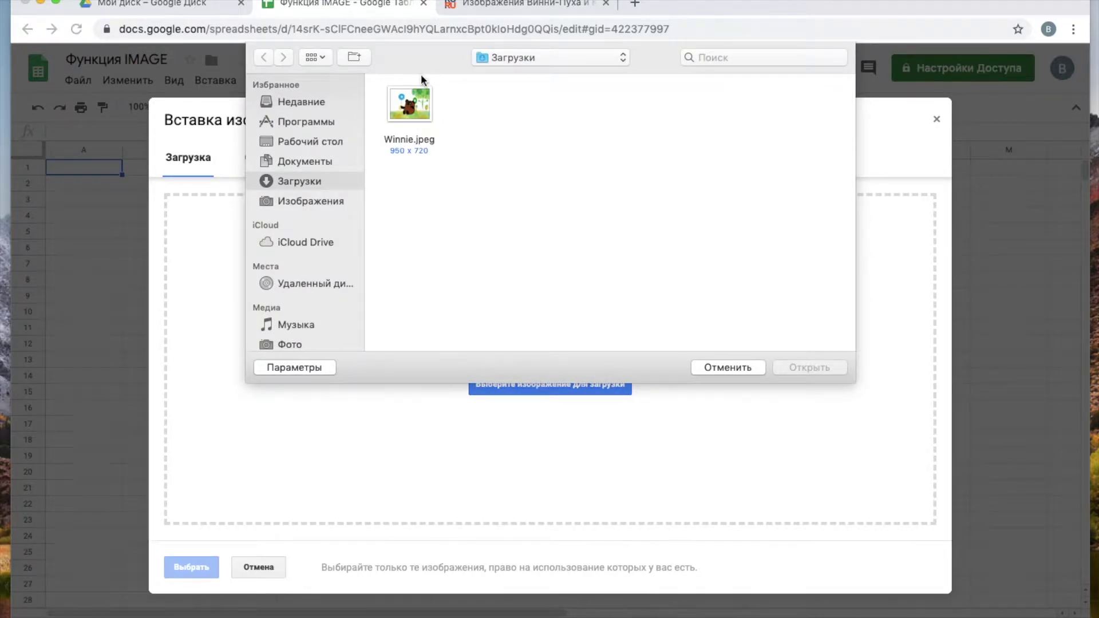
click(415, 93)
click(807, 366)
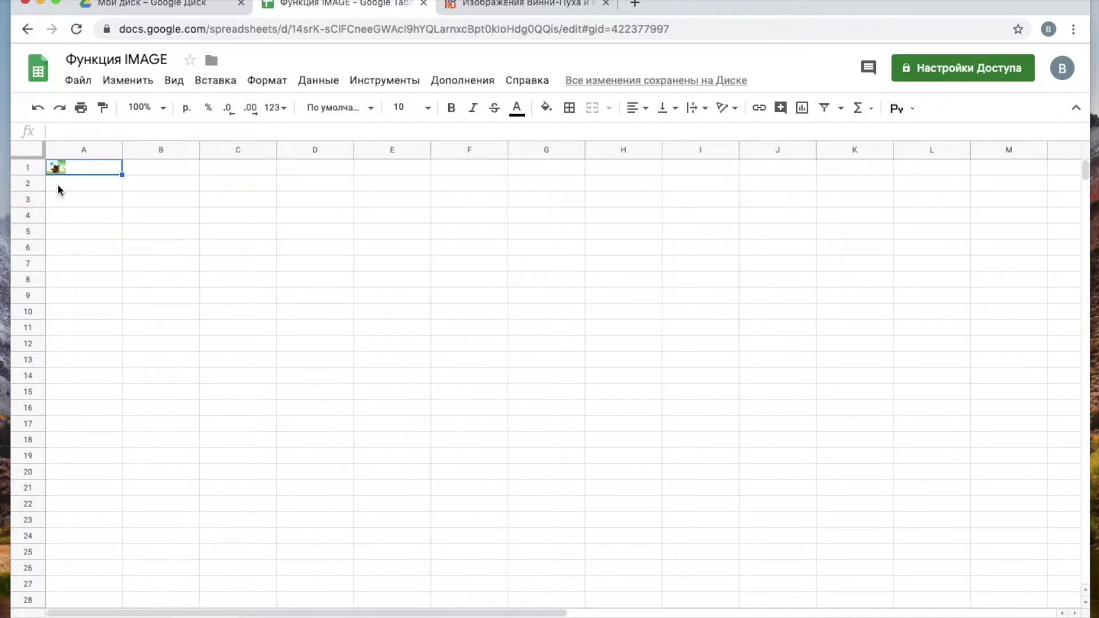
drag(30, 175, 44, 292)
drag(123, 152, 298, 157)
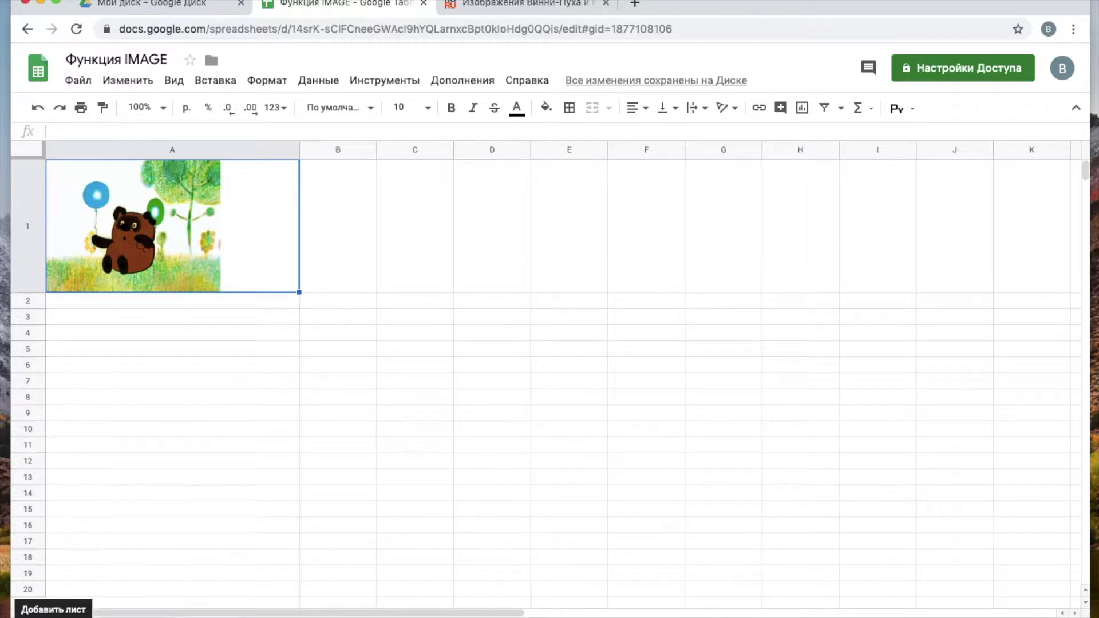
- Add another sheet, start an =image( formula in A1, then cancel it with Escape
click(26, 616)
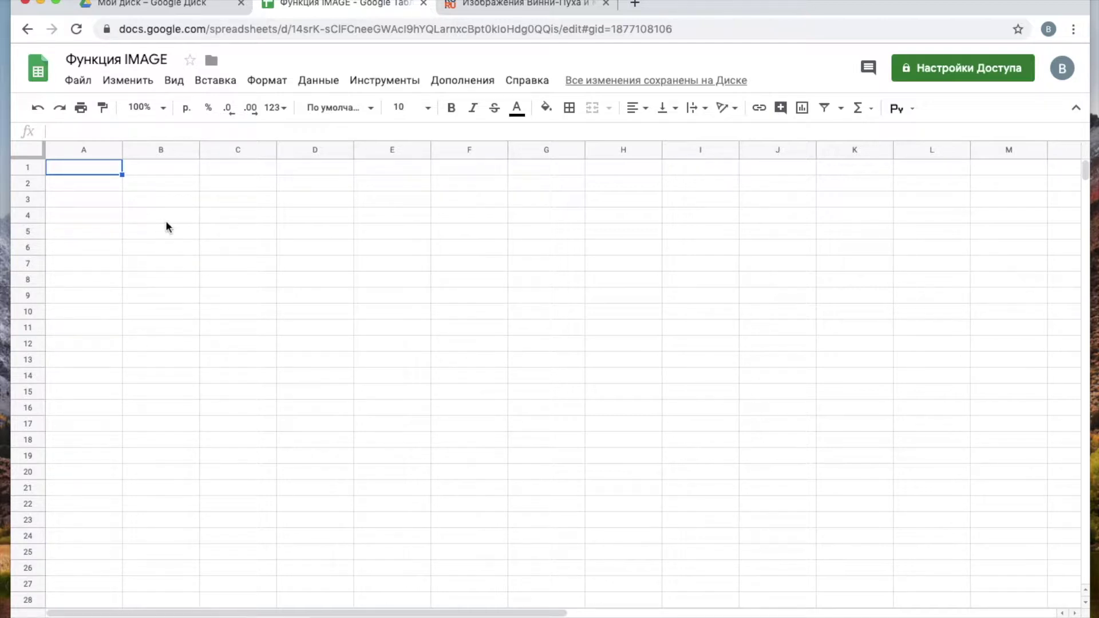
text(=)
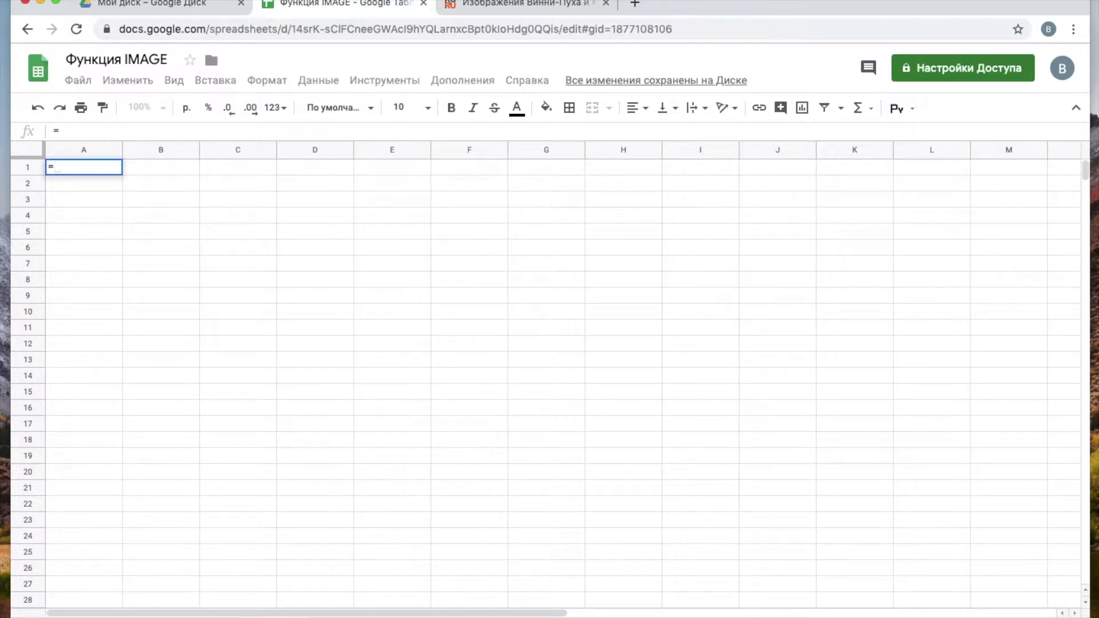
text(image()
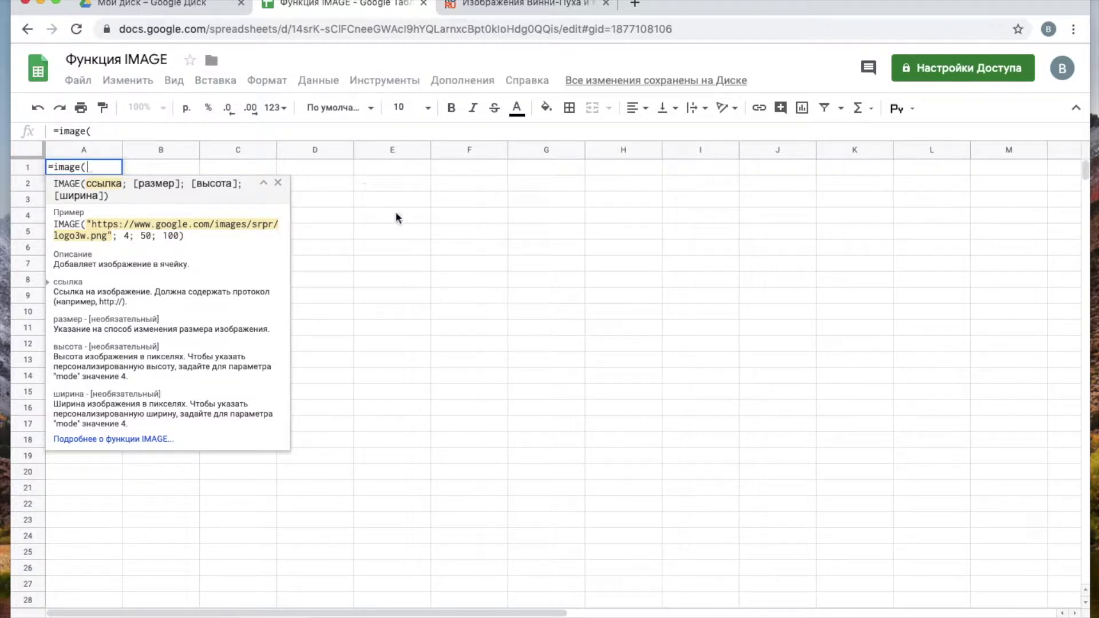
key(Escape)
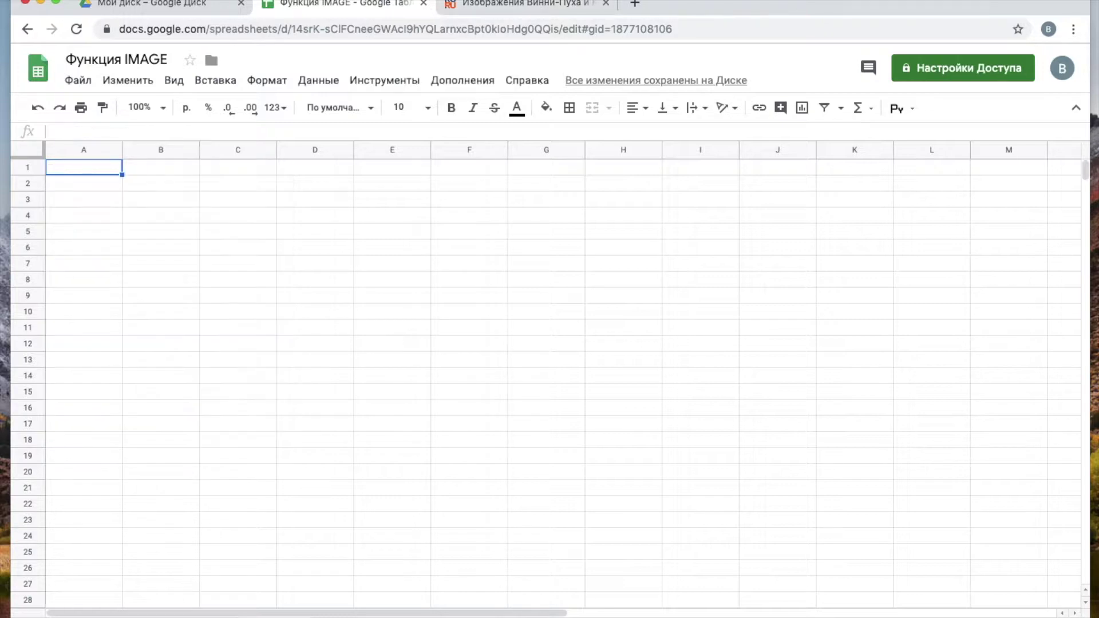
- Copy the crocodile photo's URL from the rg.ru article and open RIAN_1462932.HR.ru_d_850.jpg in a new tab
click(544, 9)
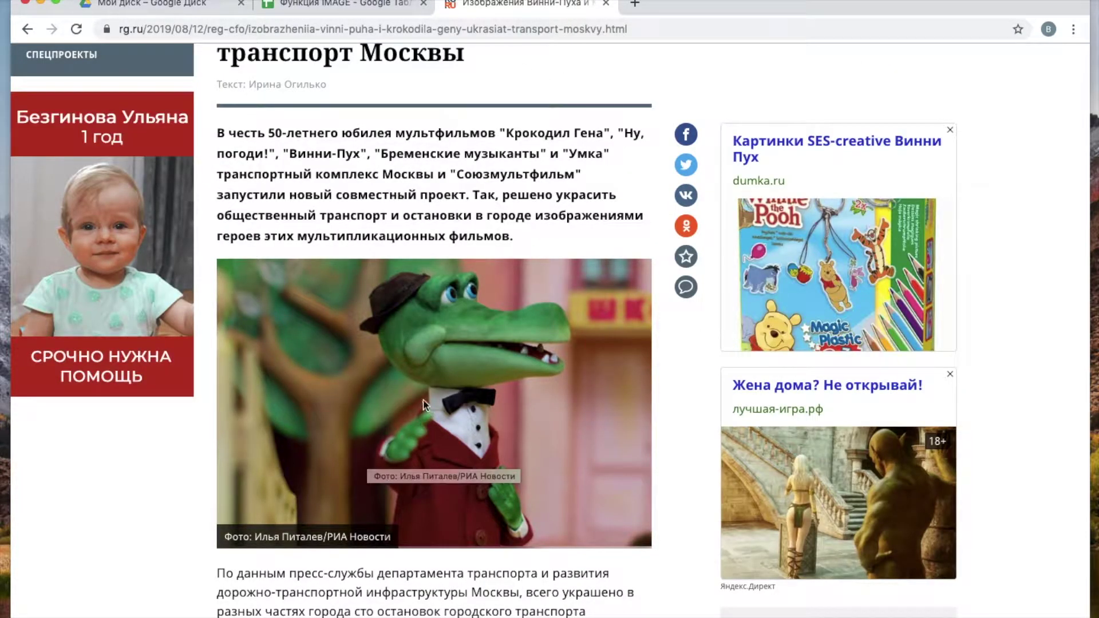
right_click(500, 341)
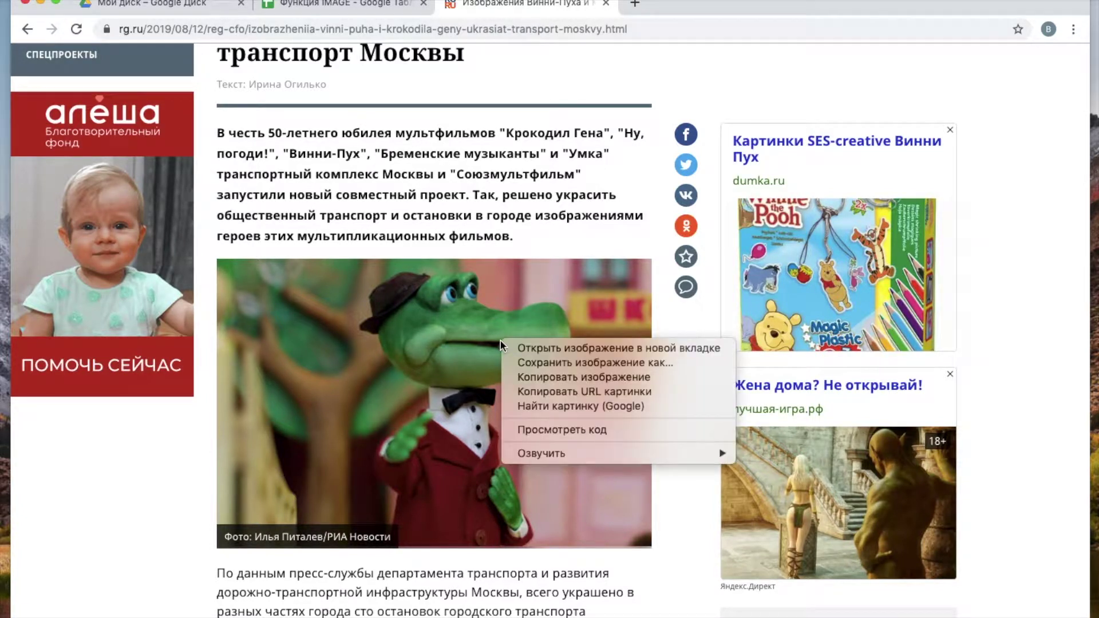
click(562, 392)
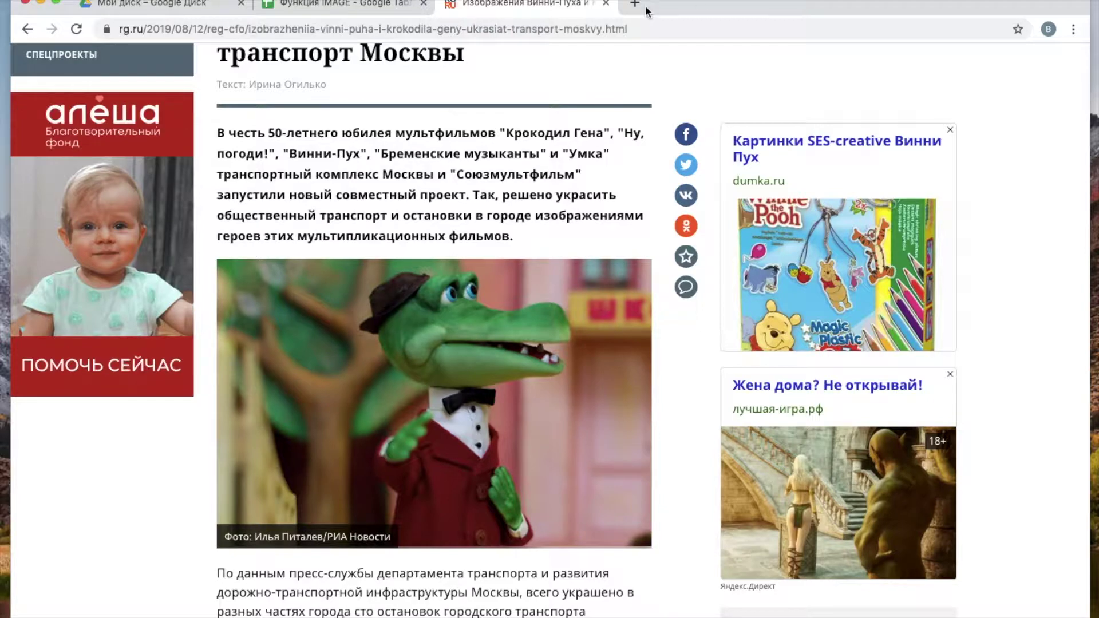
click(639, 5)
text(https://cdnimg.rg.ru/img/content/173/11/46/RIAN_1462932.HR.ru_d_850.jpg)
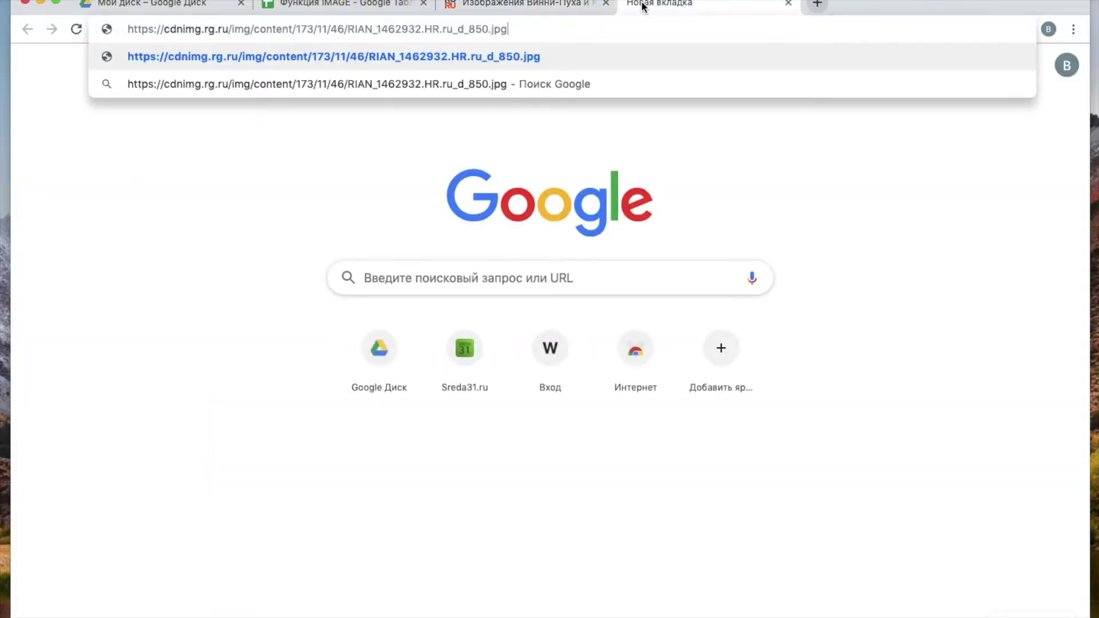
key(Return)
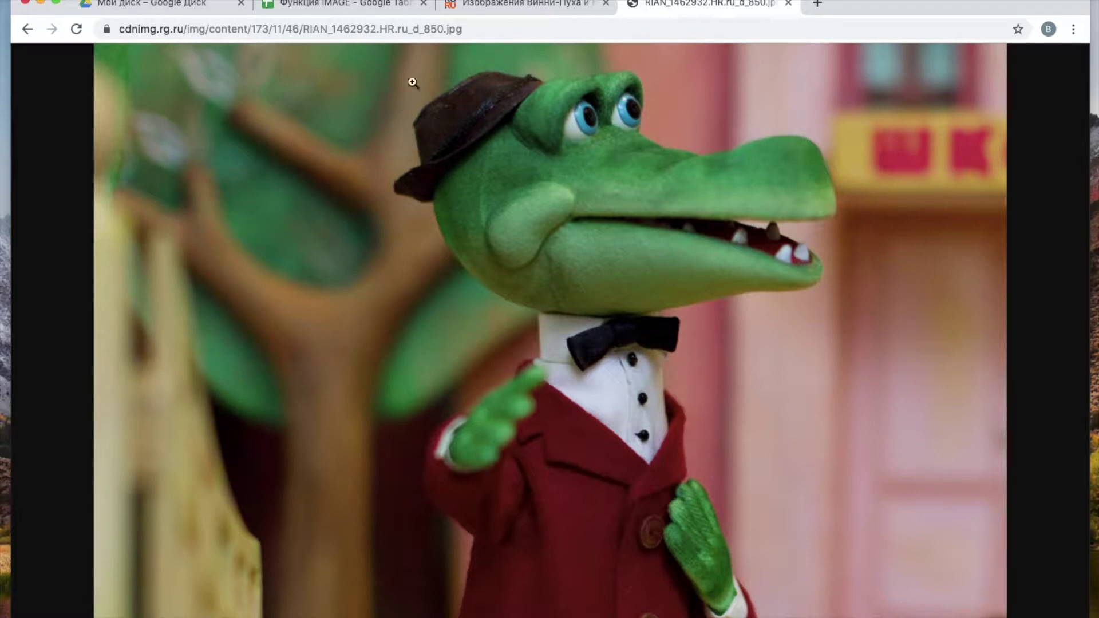
click(369, 5)
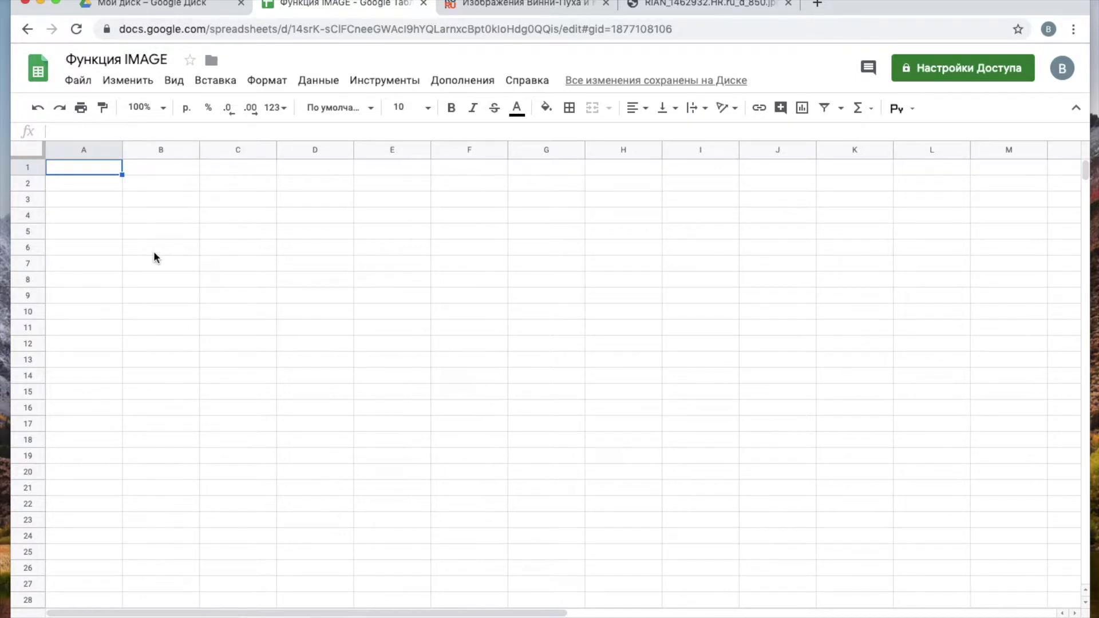
- Enter =image("…RIAN_1462932.HR.ru_d_850.jpg") in A1 using the copied crocodile photo address
text(=)
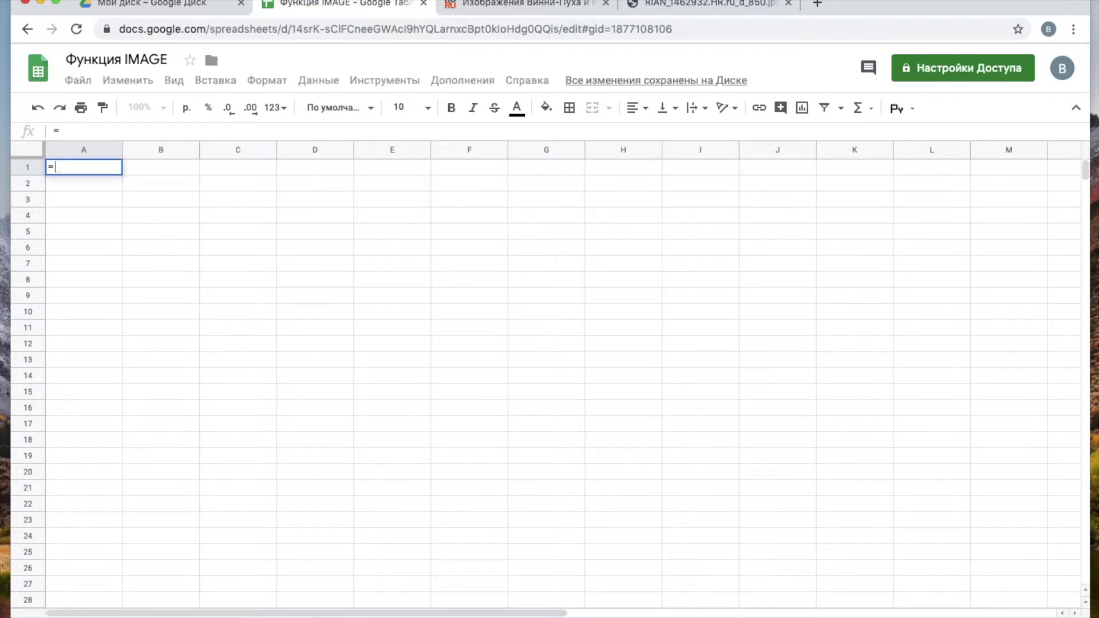
text(image()
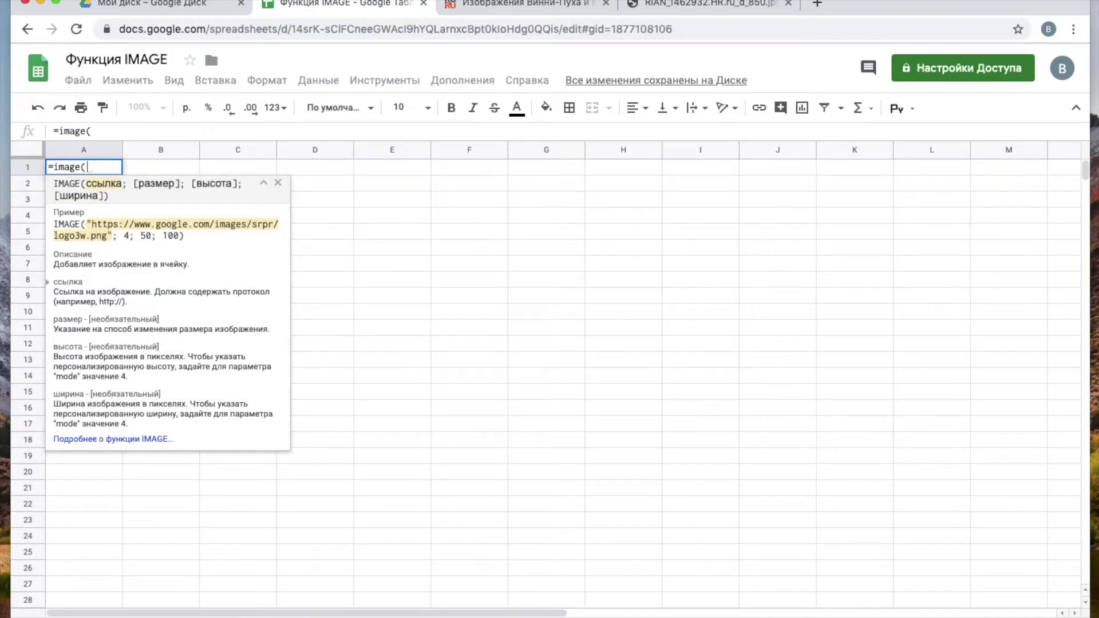
text(")
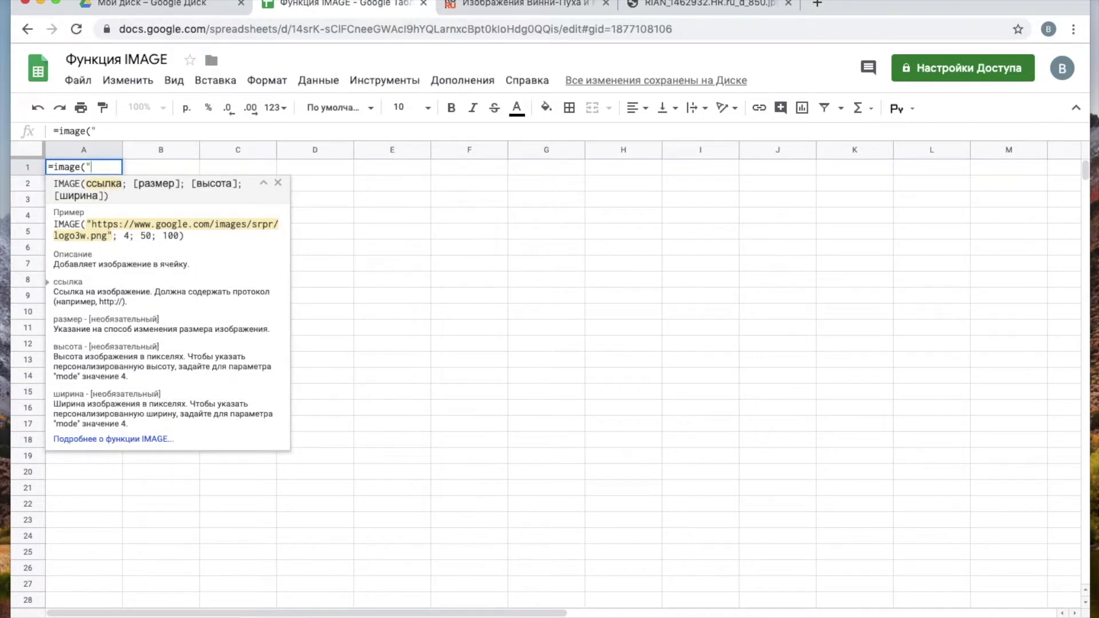
text(https://cdnimg.rg.ru/img/content/173/11/46/RIAN_1462932.HR.ru_d_850.jpg)
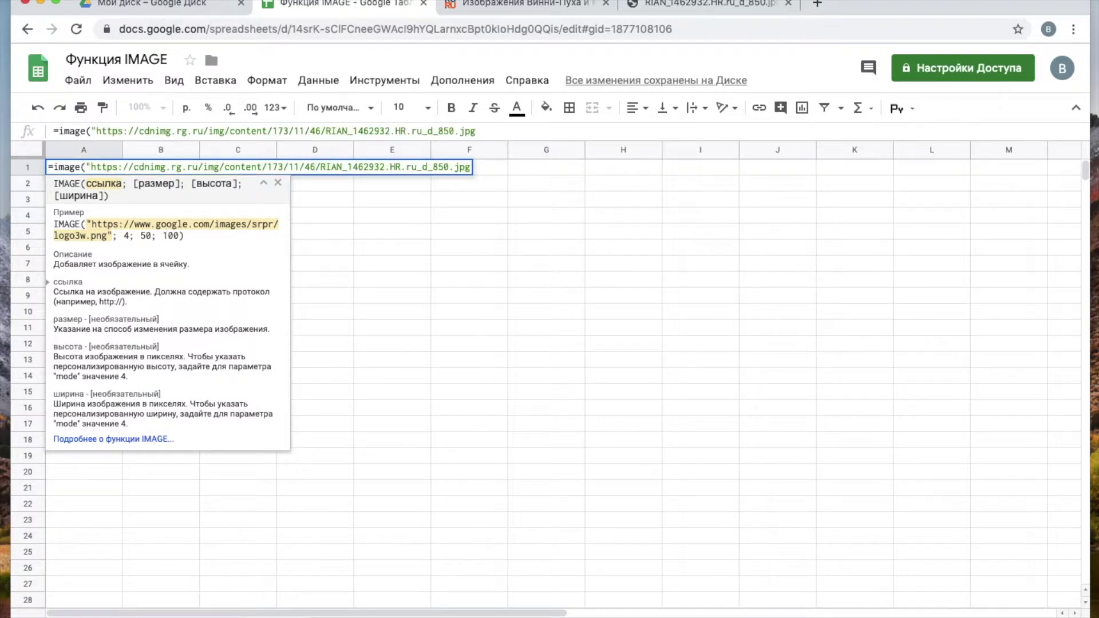
text(")
text())
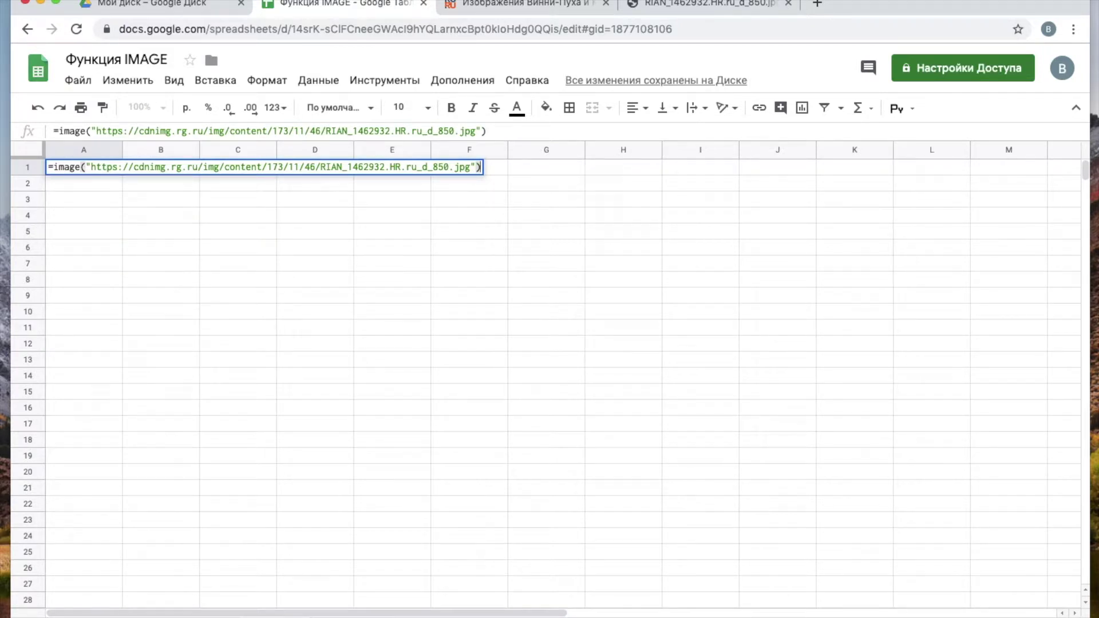
key(Return)
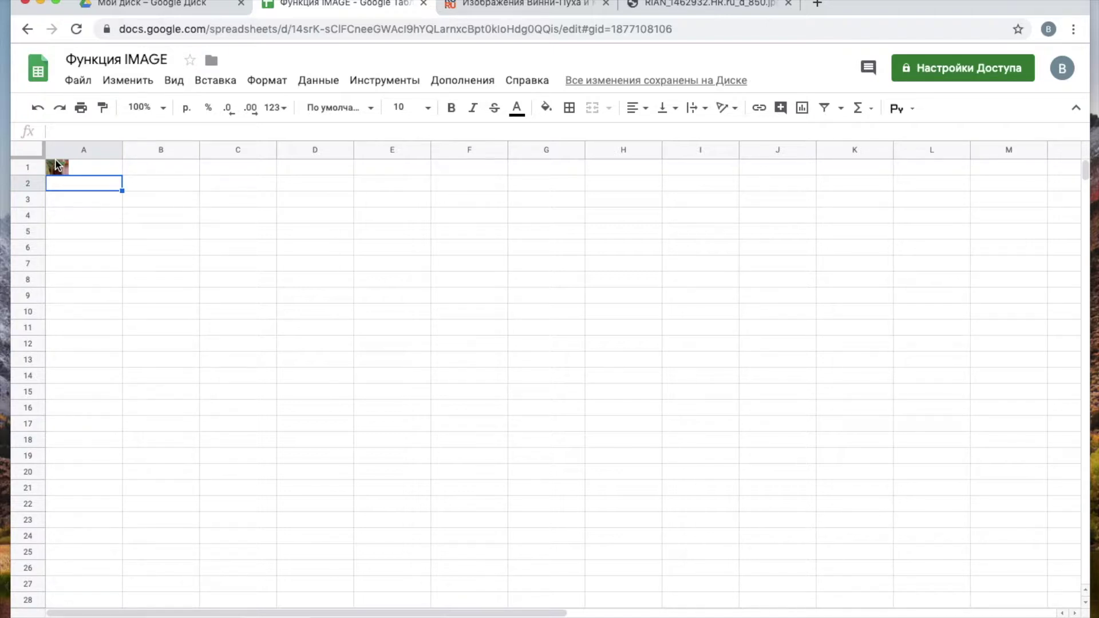
- Enlarge row 1 and column A so the crocodile picture grows, then add a new sheet
drag(36, 172, 36, 262)
drag(122, 149, 227, 149)
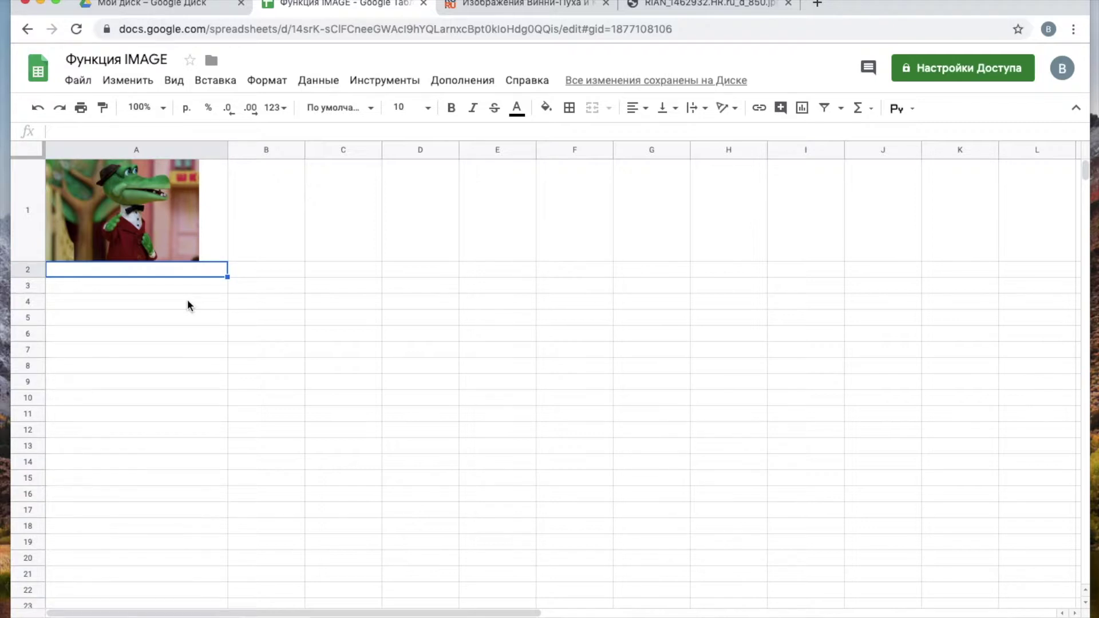
click(174, 213)
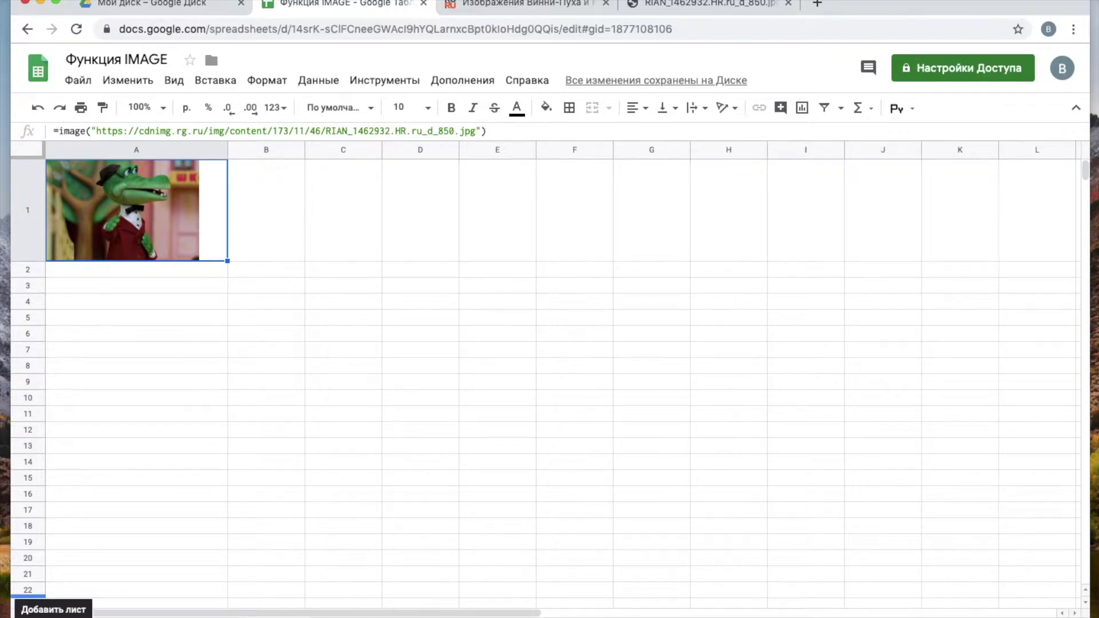
click(23, 616)
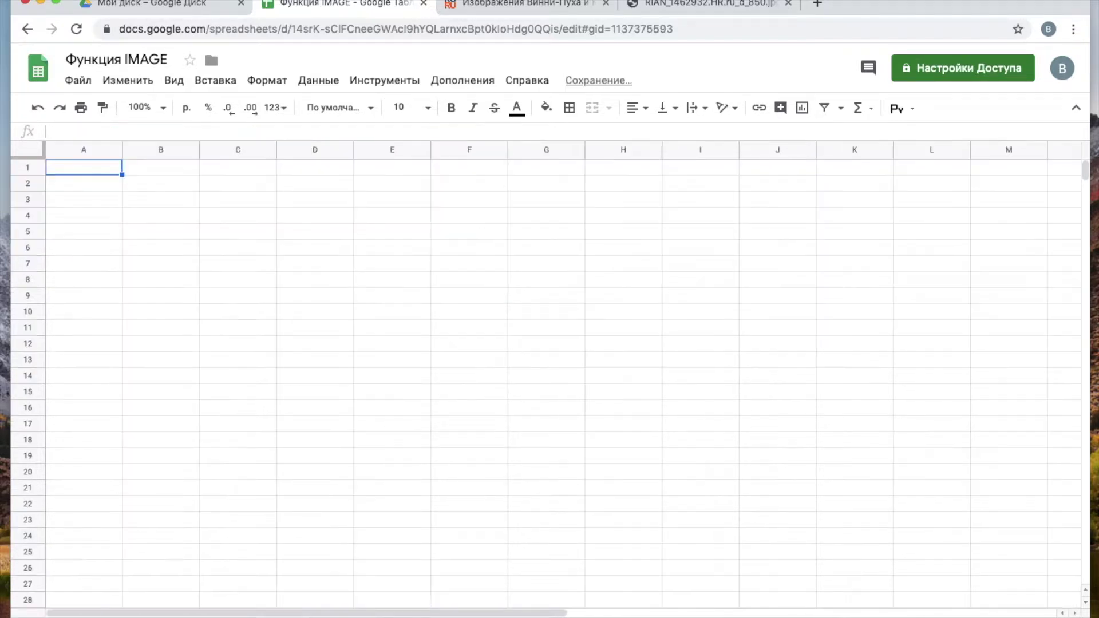
- Open Karlsson.jpeg from Drive in its own viewer tab and copy that page's address
click(170, 9)
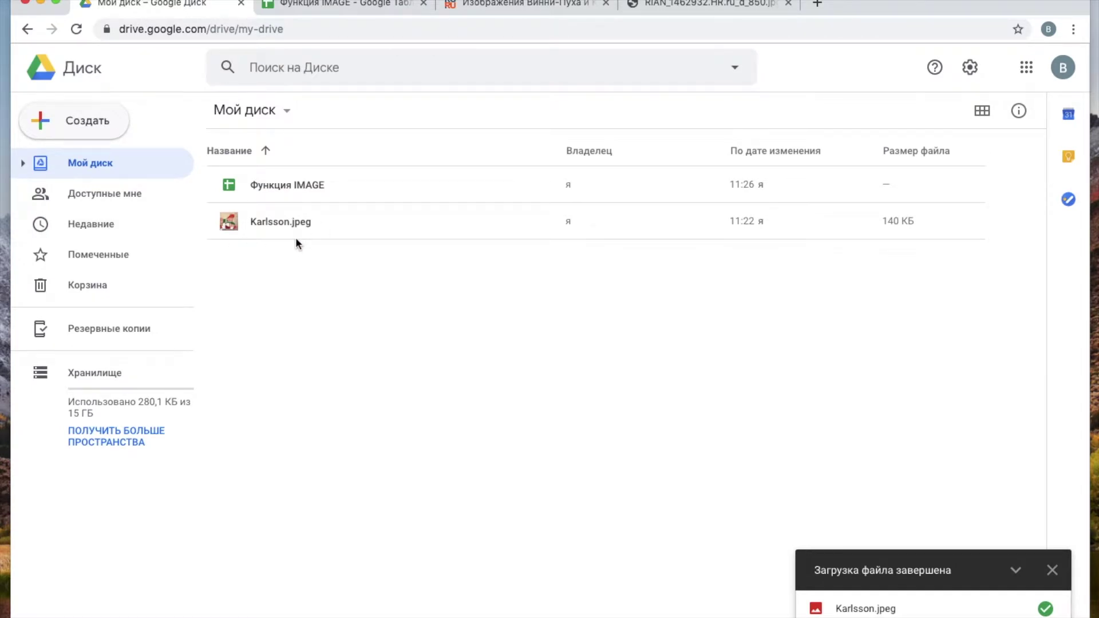
double_click(263, 220)
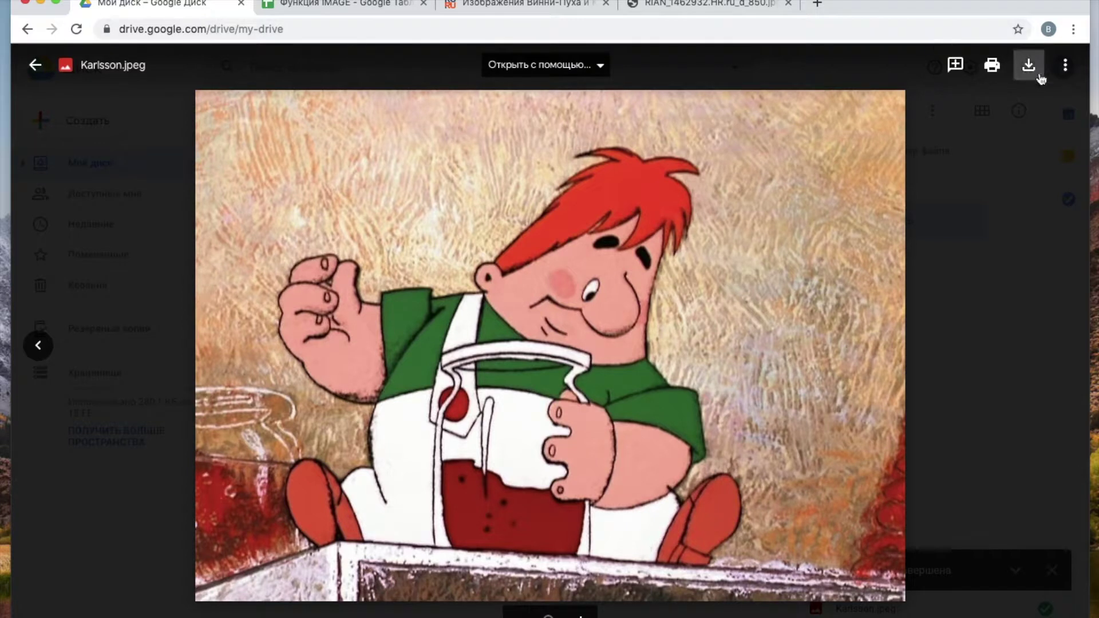
click(1066, 69)
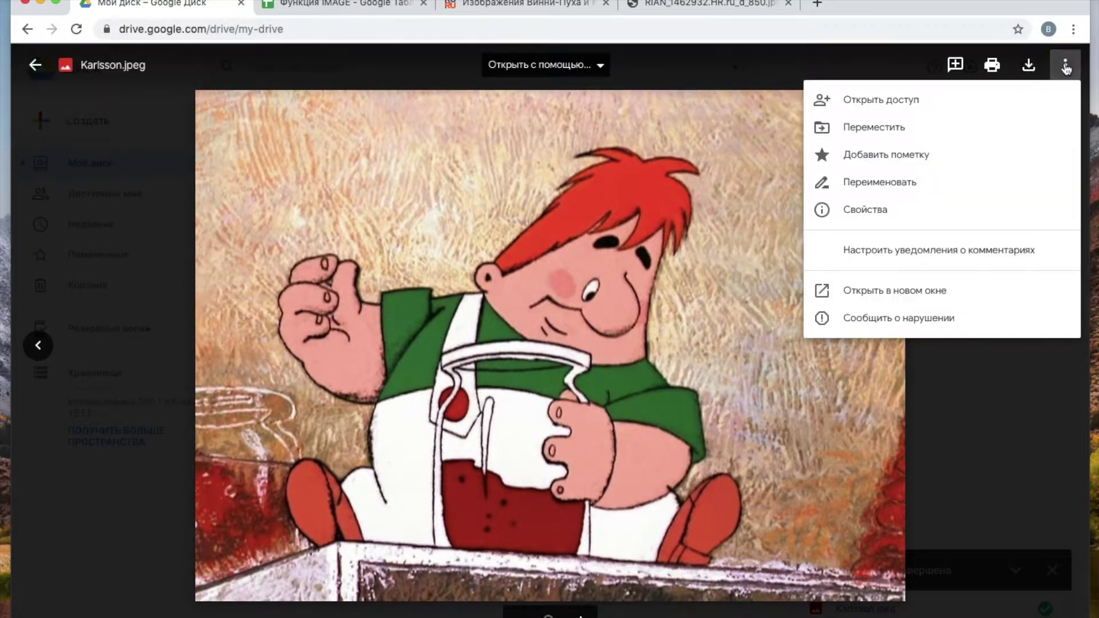
click(886, 296)
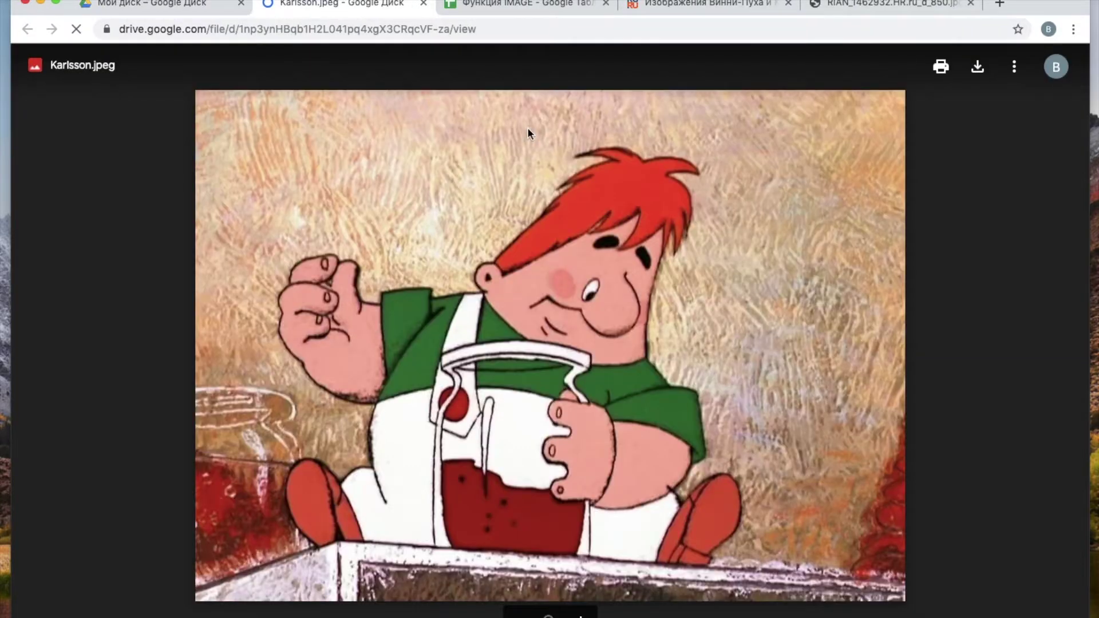
click(572, 30)
key(super+c)
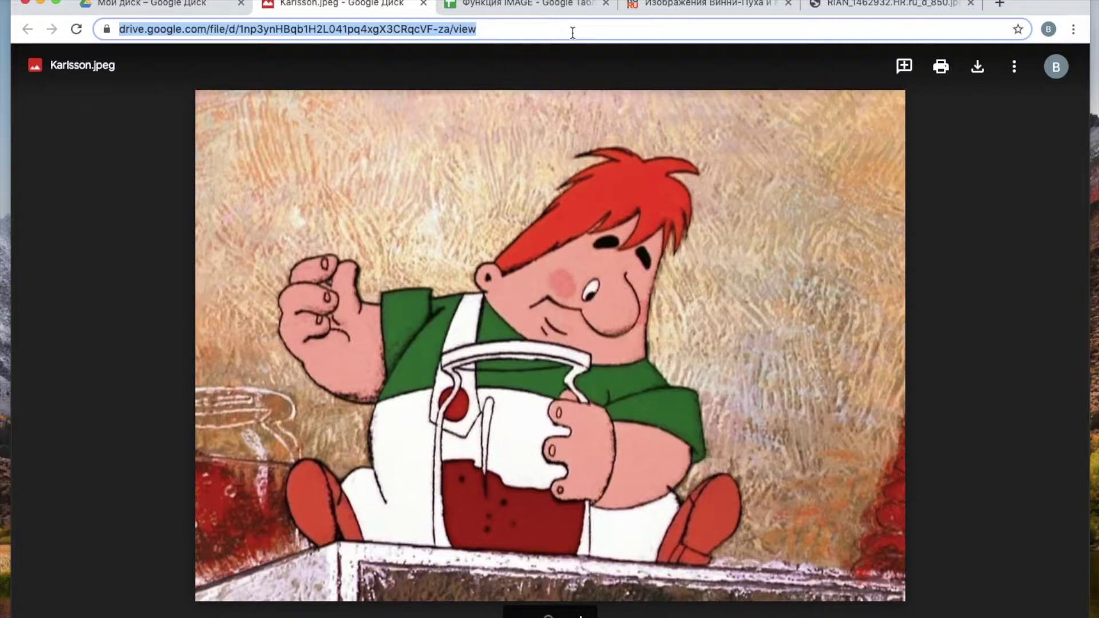
click(510, 8)
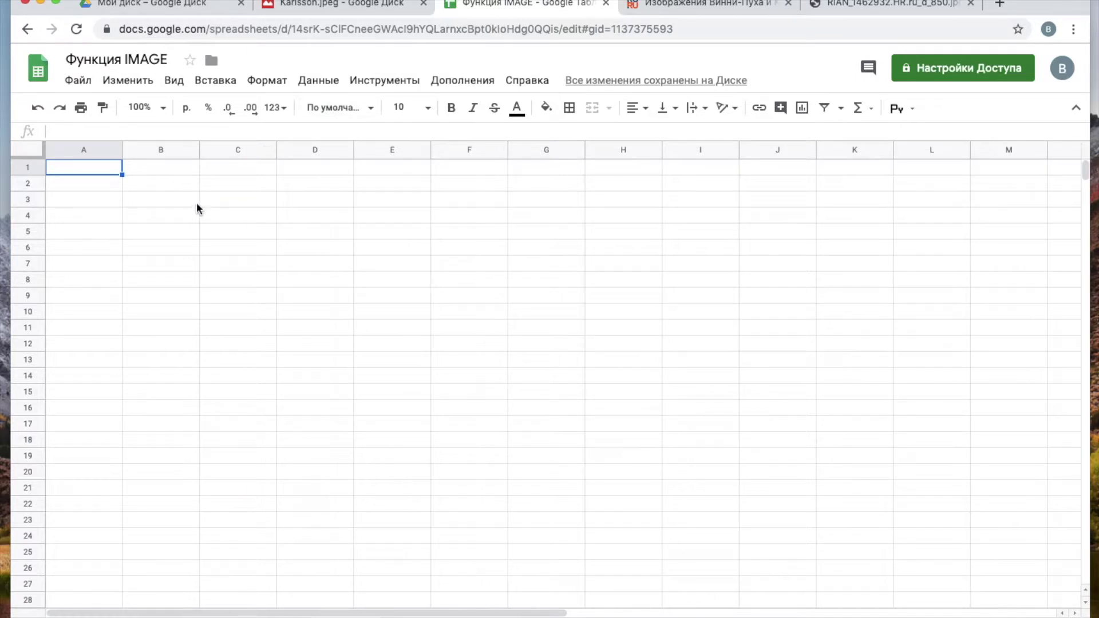
- Paste the Karlsson.jpeg view link into cell A1
double_click(87, 167)
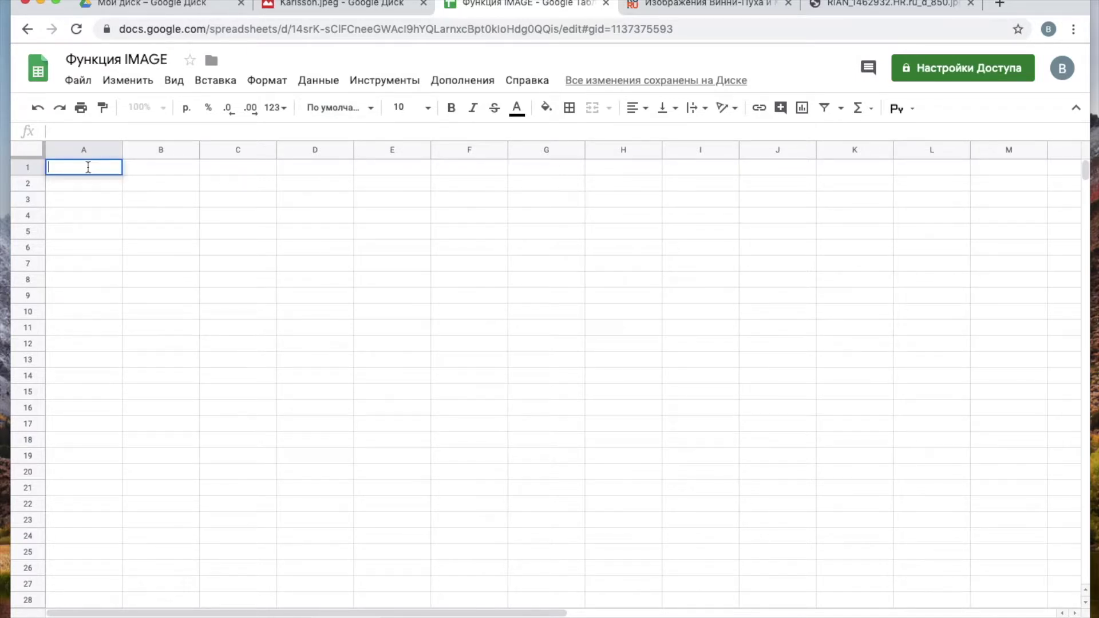
key(super+v)
key(Return)
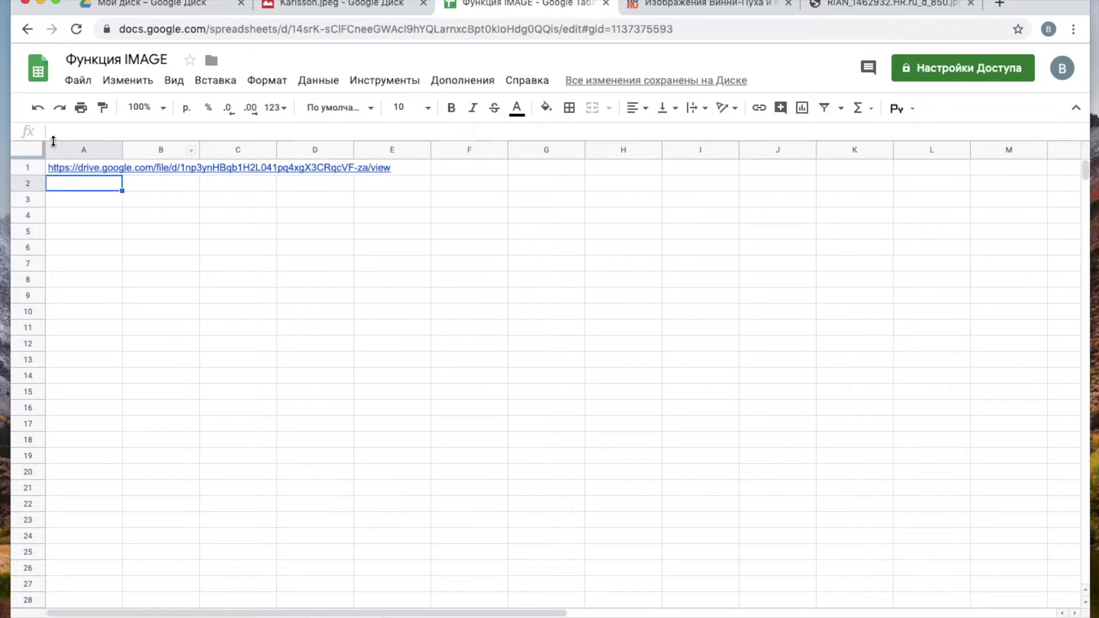
- Enter =IMAGE("<view link>") in A3, which displays no picture
click(98, 213)
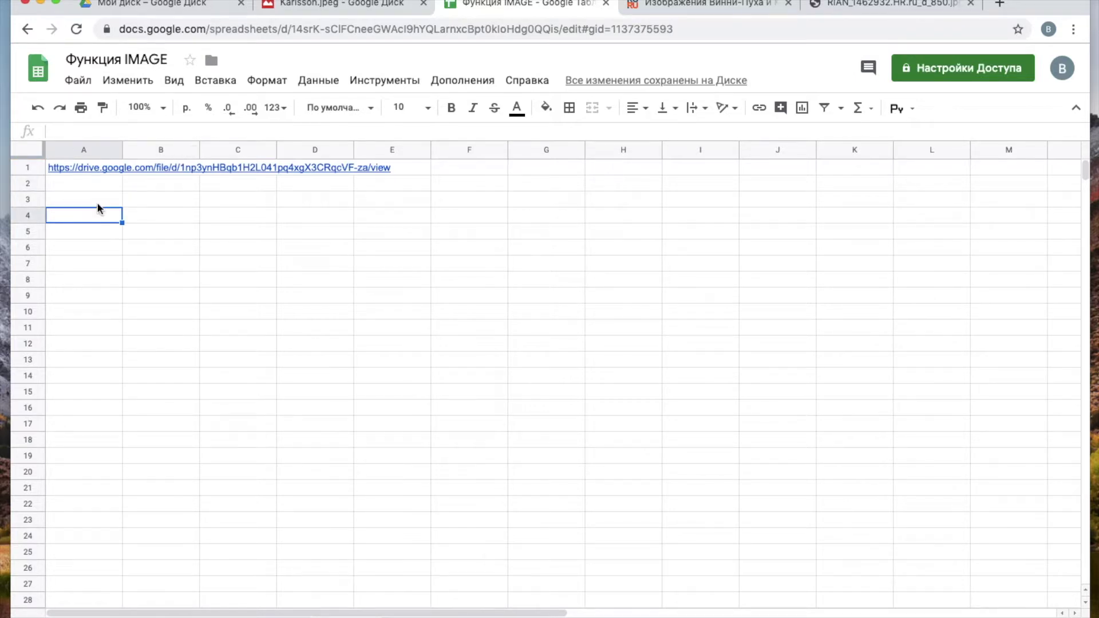
click(99, 203)
text(=im)
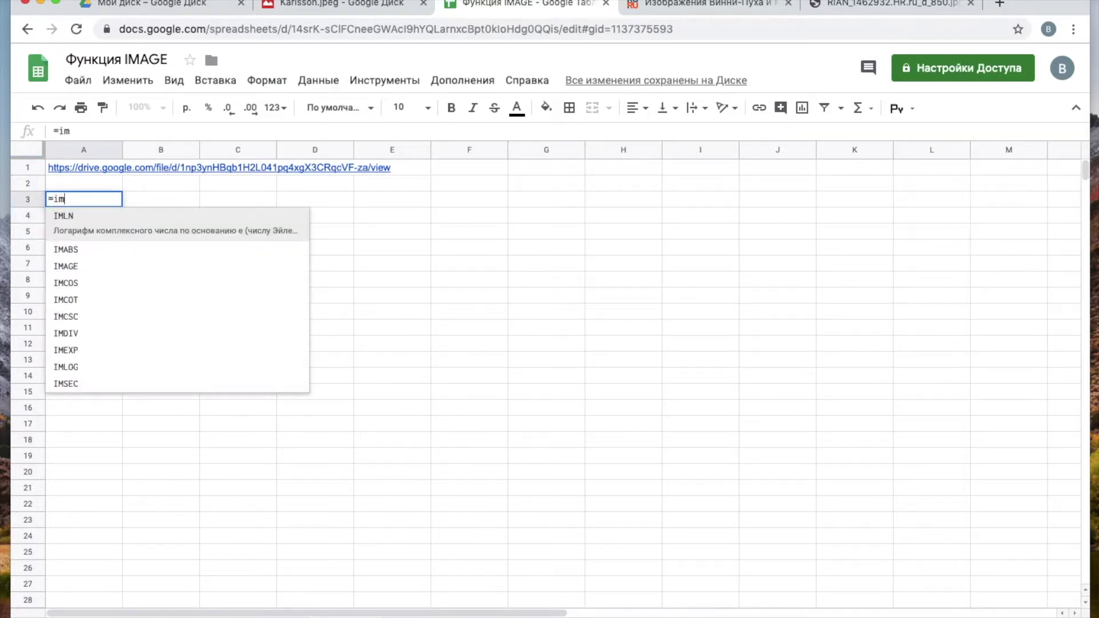
text(ag)
key(Tab)
text(")
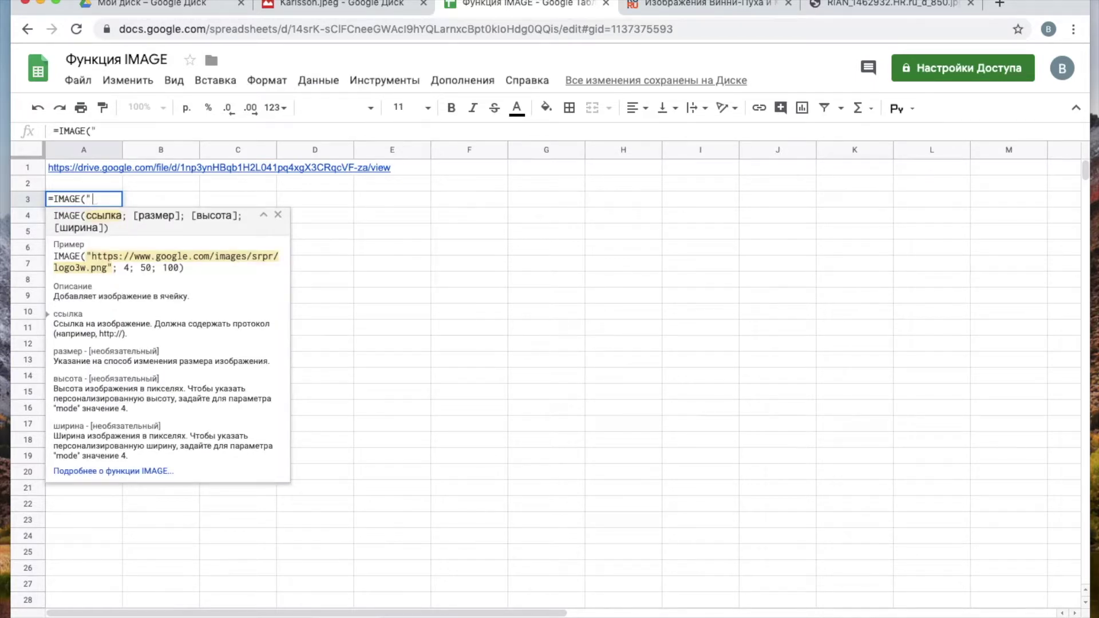
key(super+v)
text(")
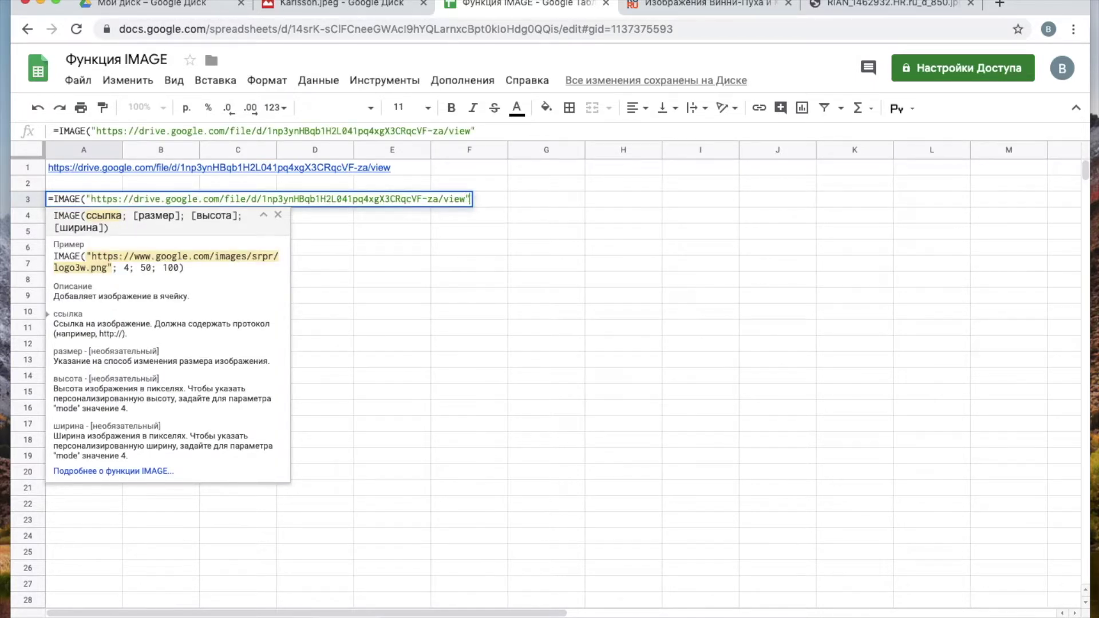
text())
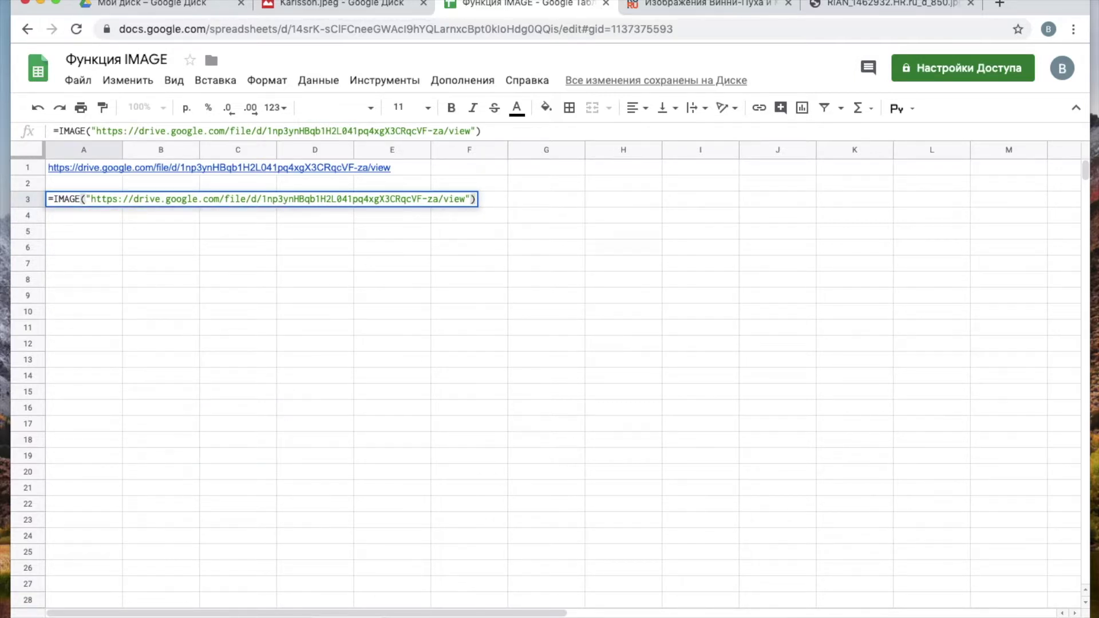
key(Return)
click(71, 205)
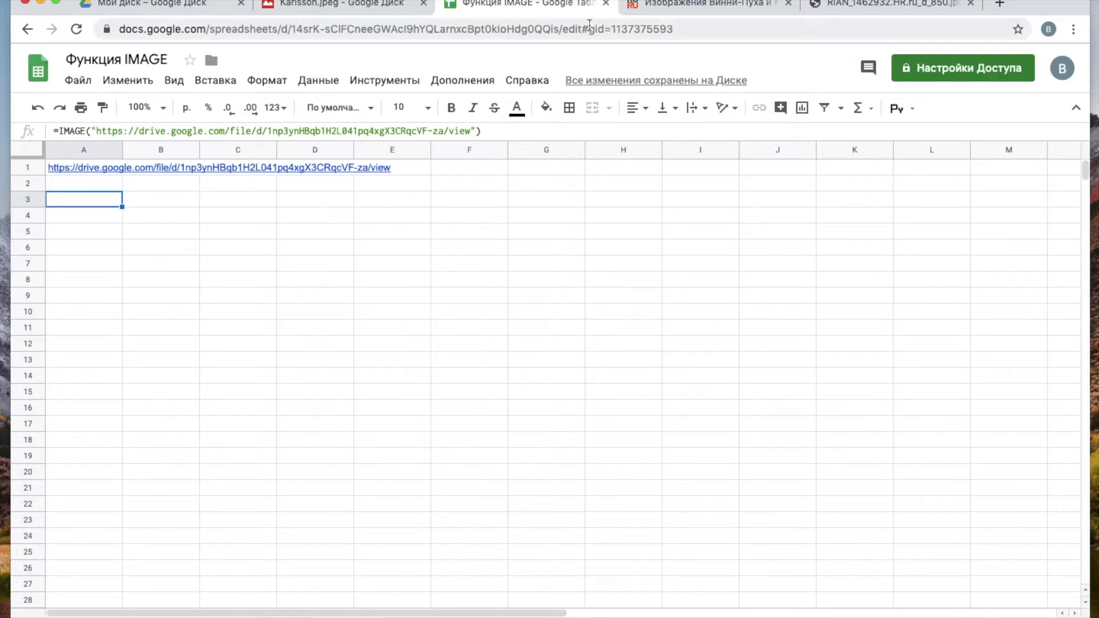
- Load the copied Karlsson view link in a new tab to confirm it opens the viewer
click(1002, 4)
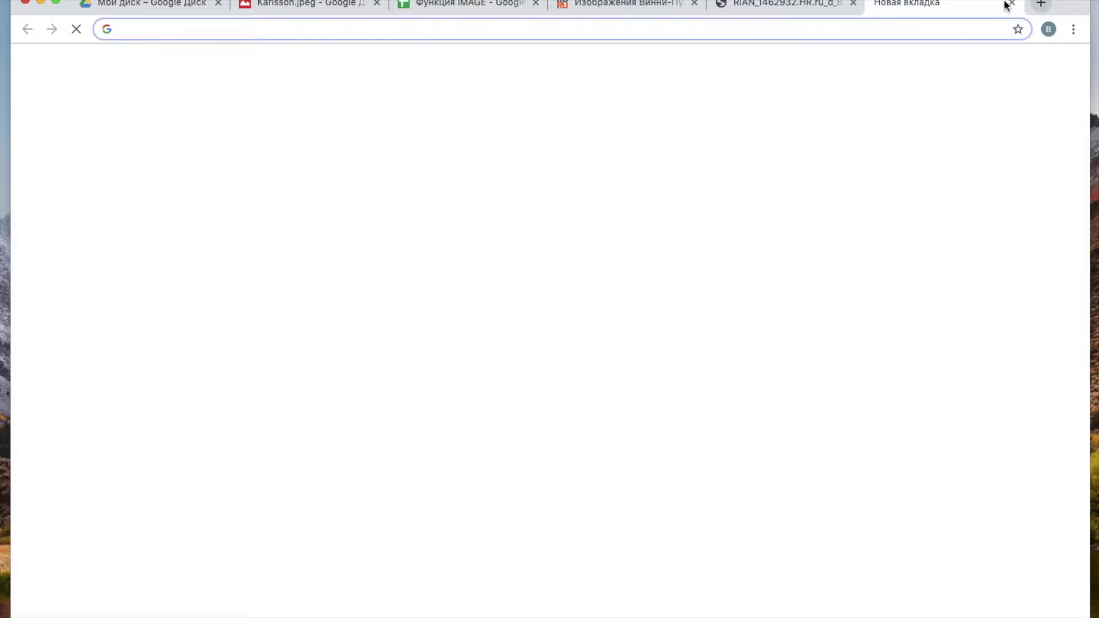
key(super+v)
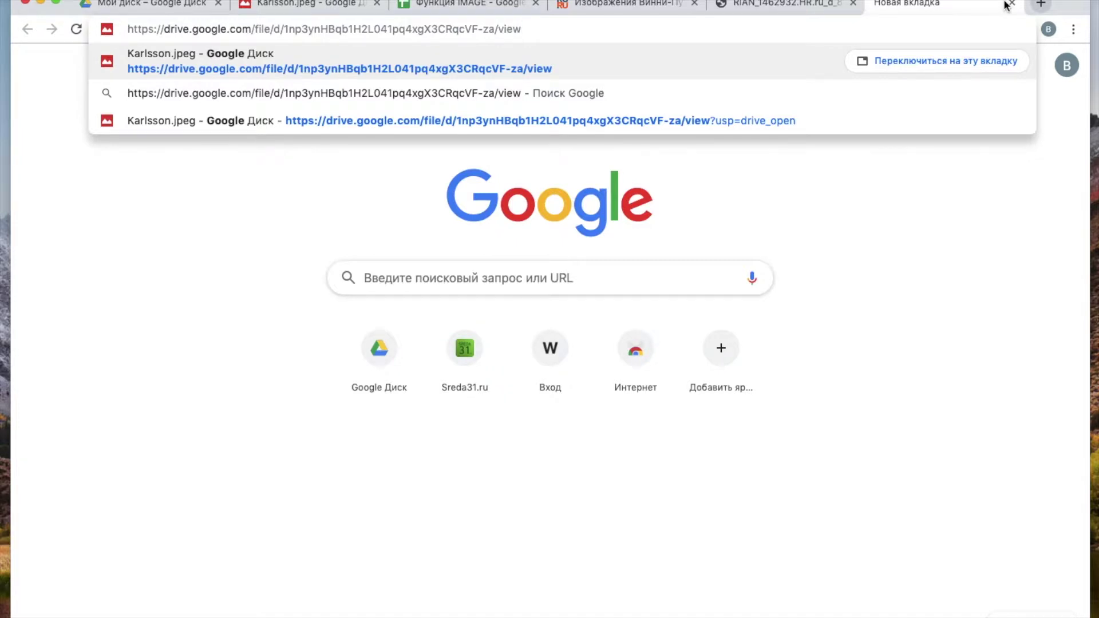
key(Return)
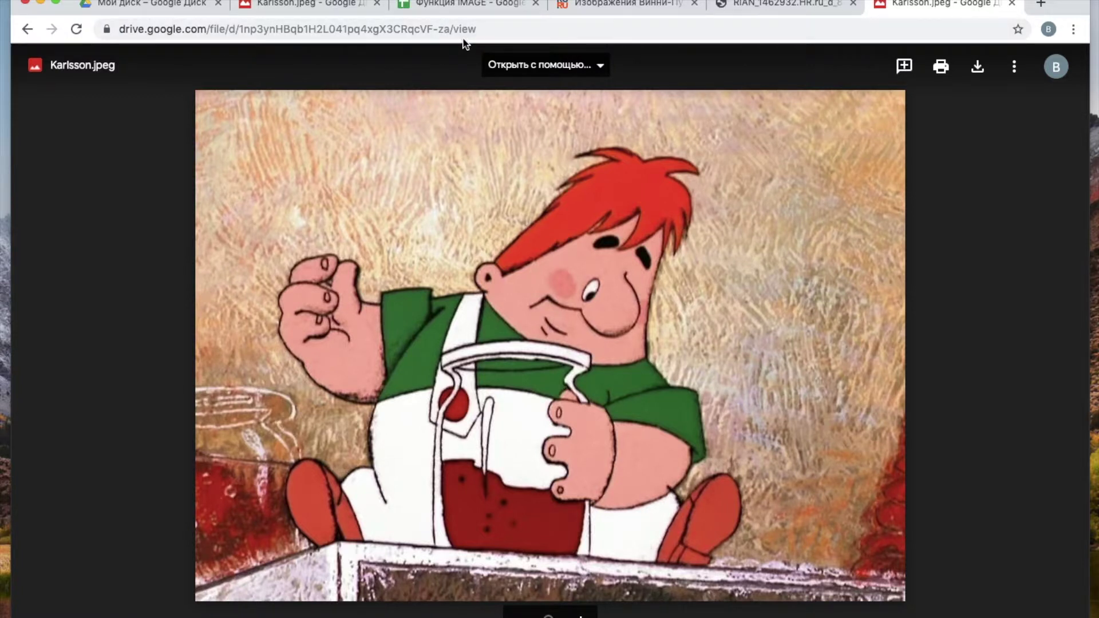
- Close the extra viewer and crocodile photo tabs and return to My Drive
click(470, 10)
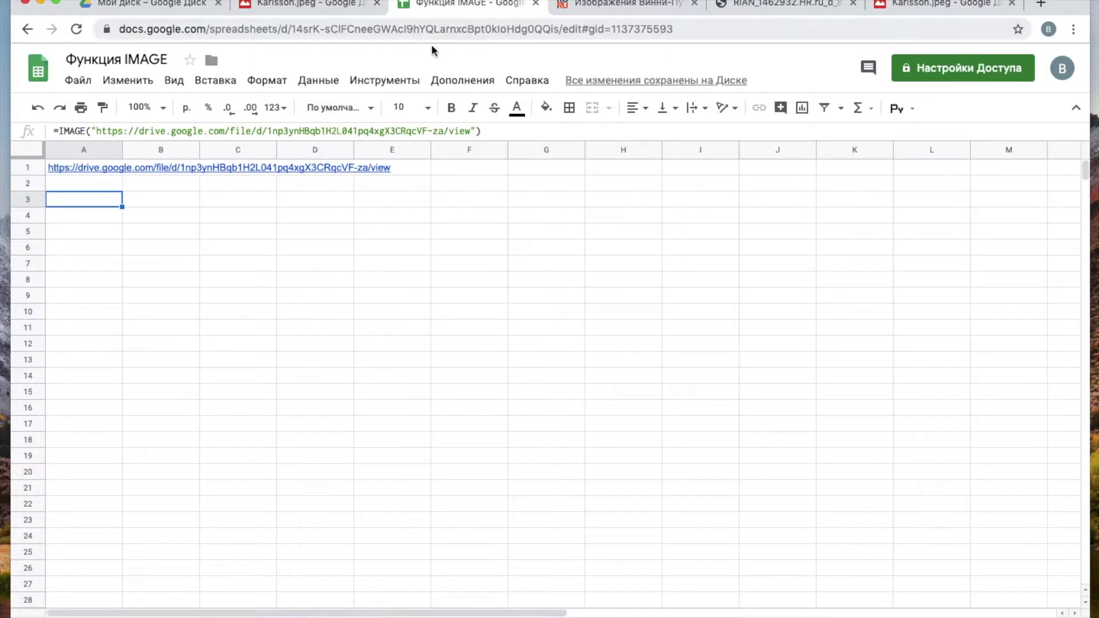
click(589, 28)
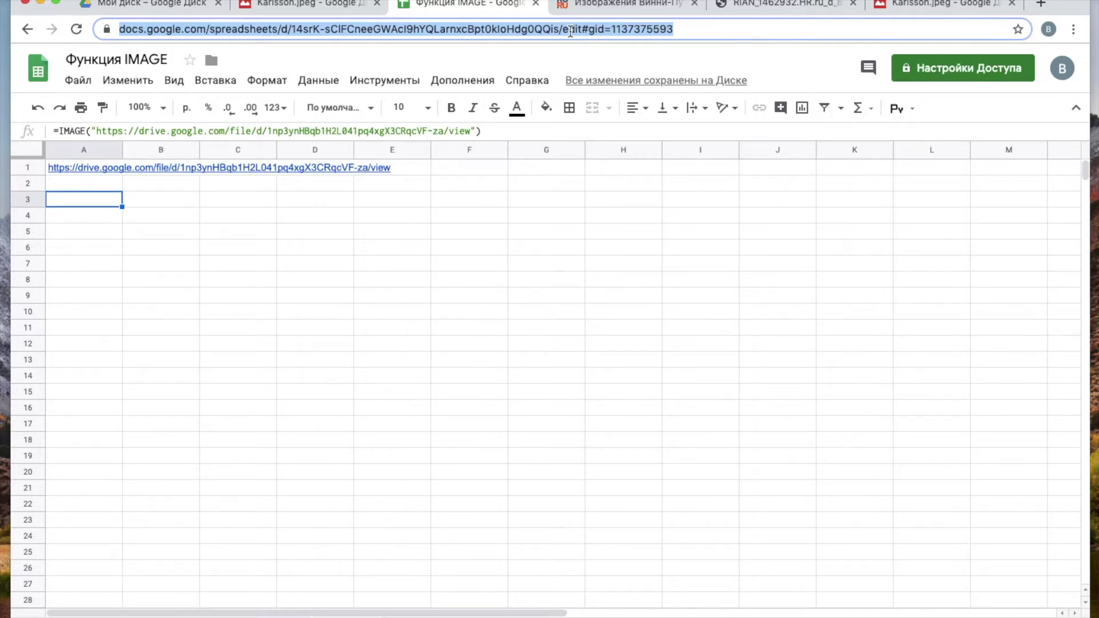
click(939, 5)
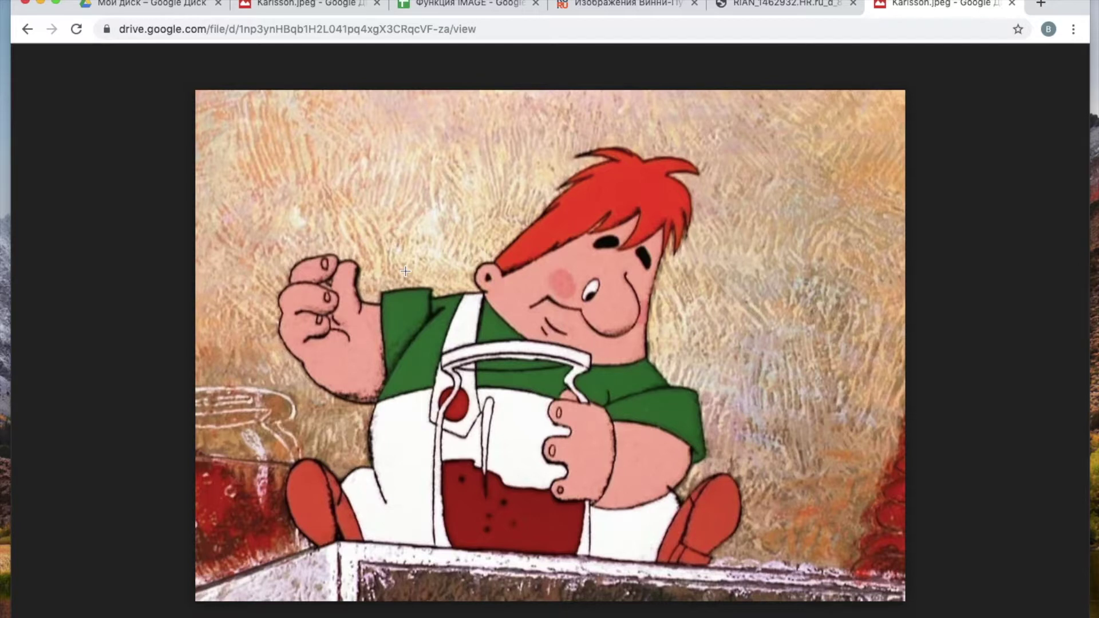
key(super+w)
key(super+w)
click(198, 4)
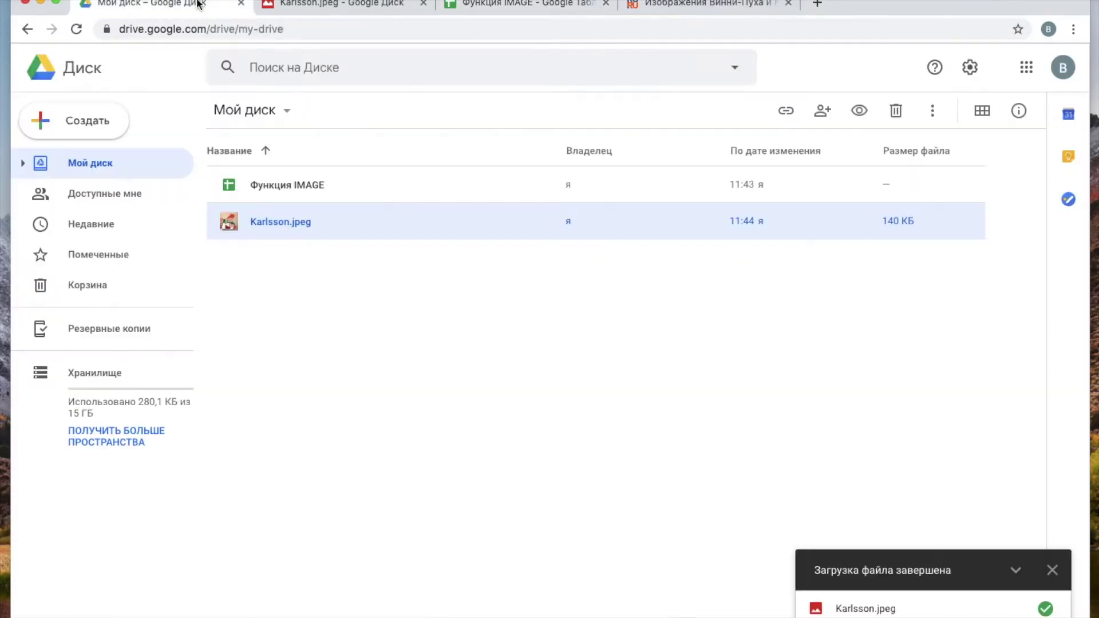
- Copy Karlsson.jpeg's share link via Копировать ссылку общего доступа, enabling anyone-with-link viewing
right_click(334, 221)
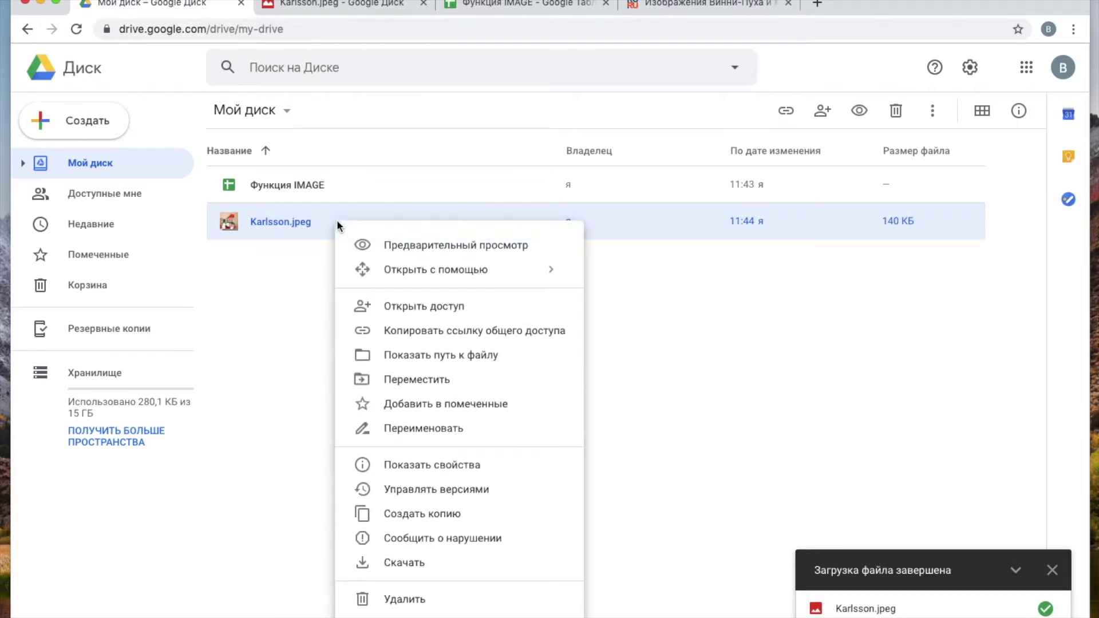
click(429, 331)
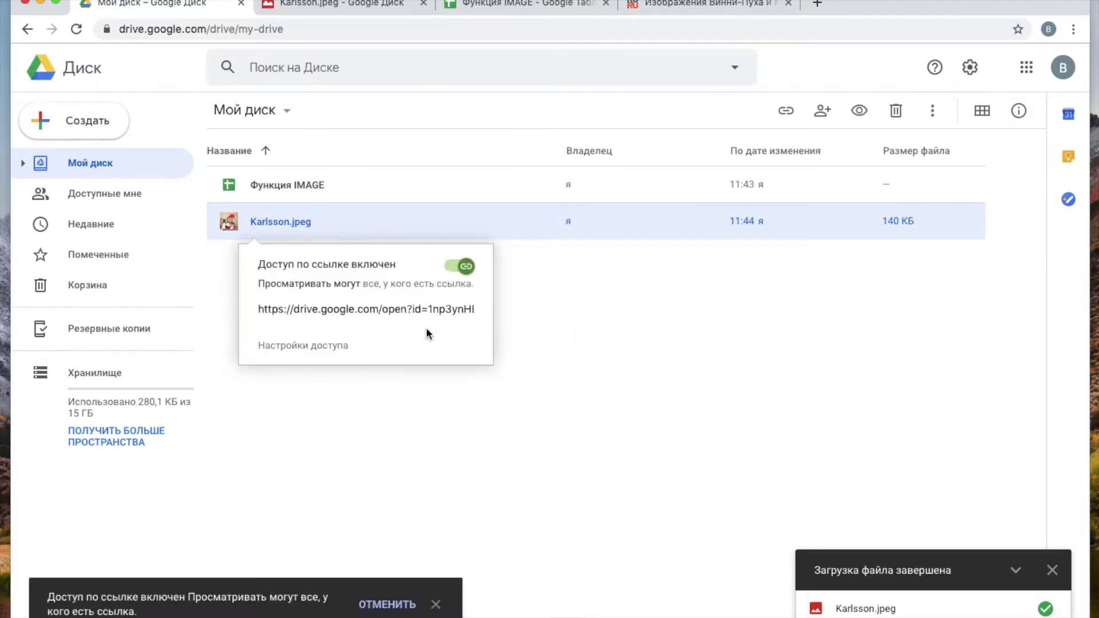
click(500, 1)
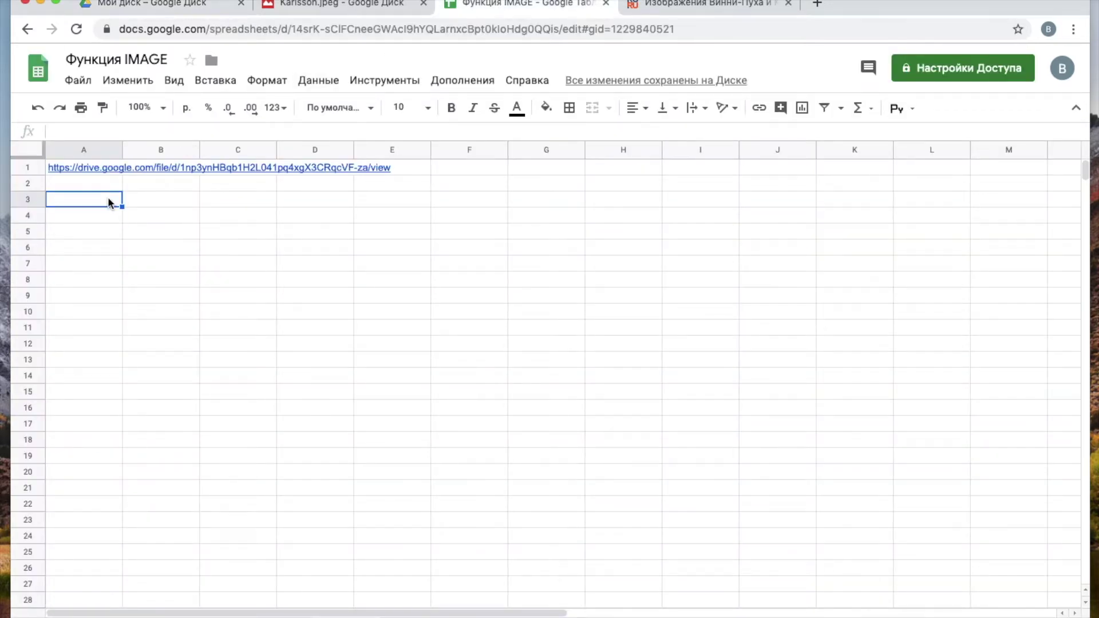
- Paste the open?id= share link into A3 and wrap it in =image("…") in A5
key(Return)
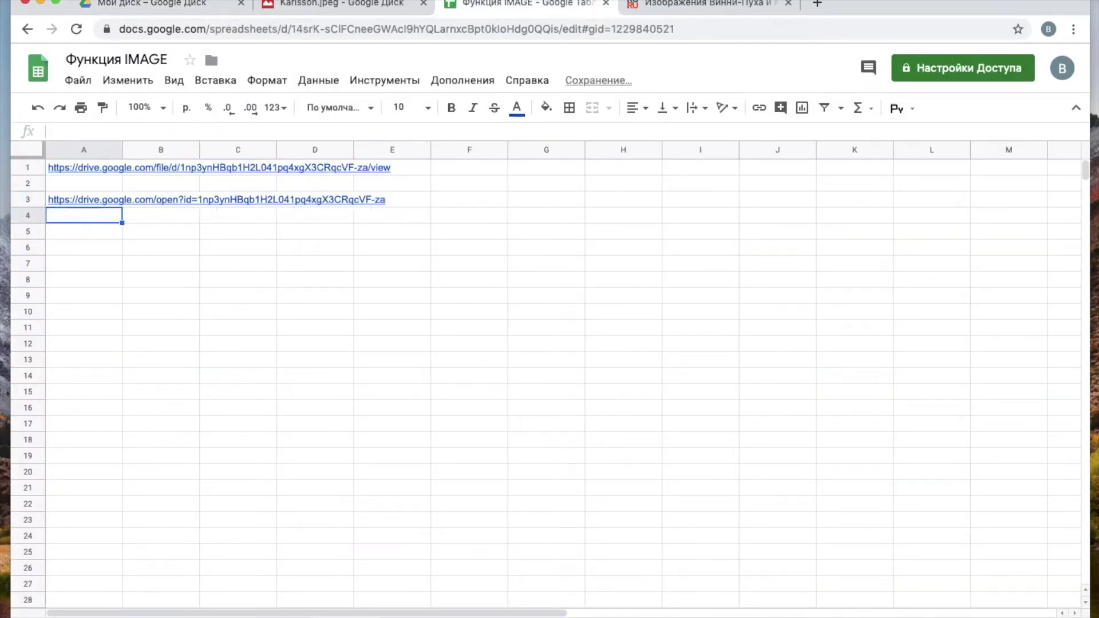
click(111, 233)
text(=)
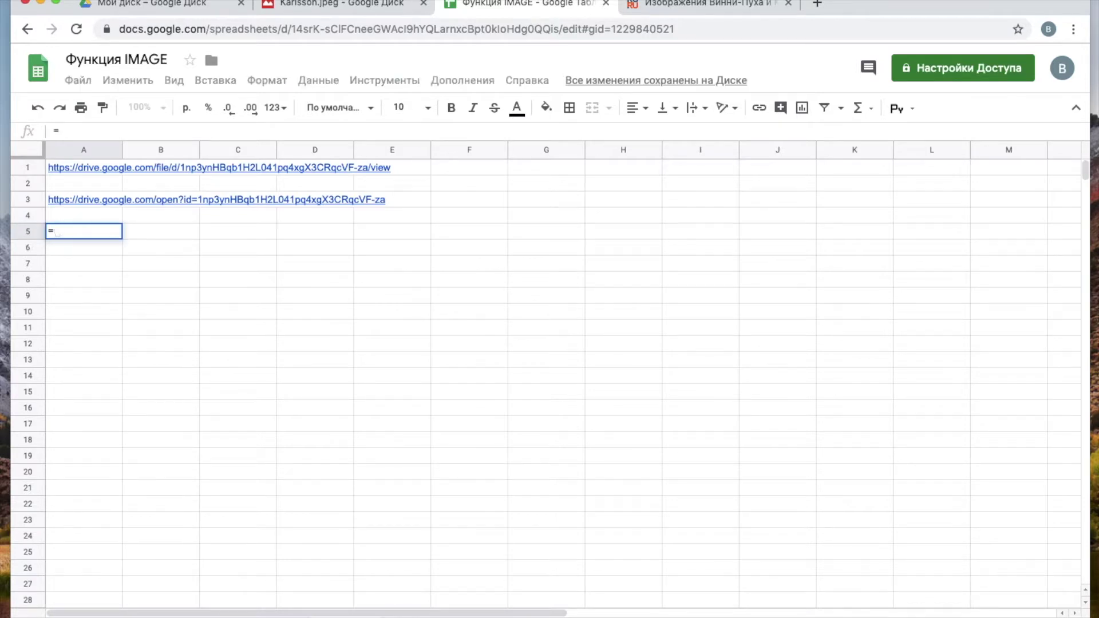
text(image)
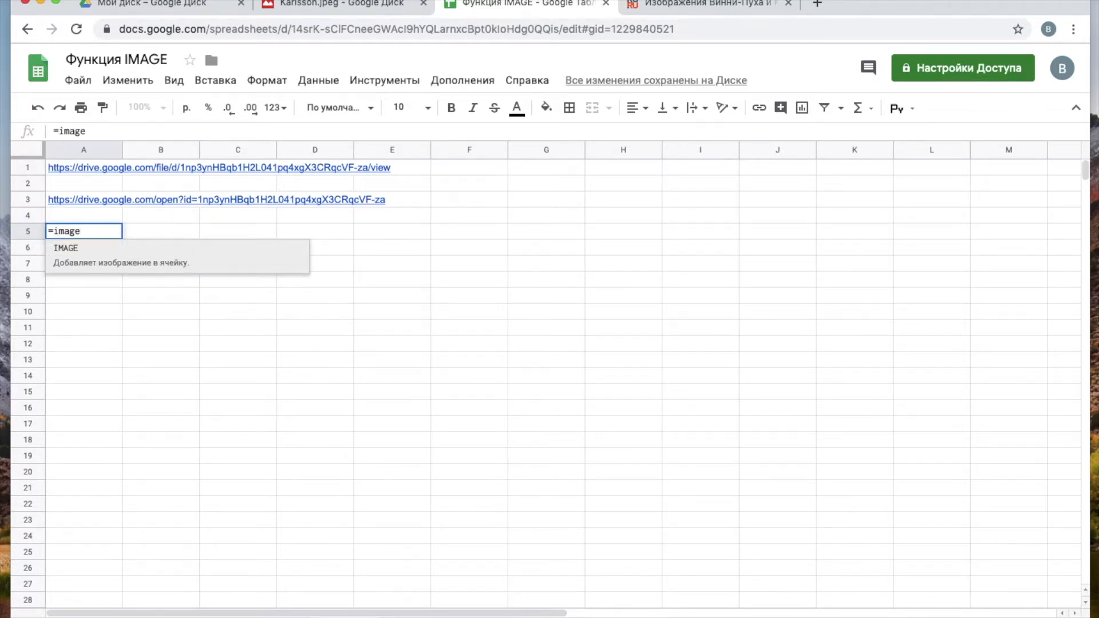
text((")
text(")
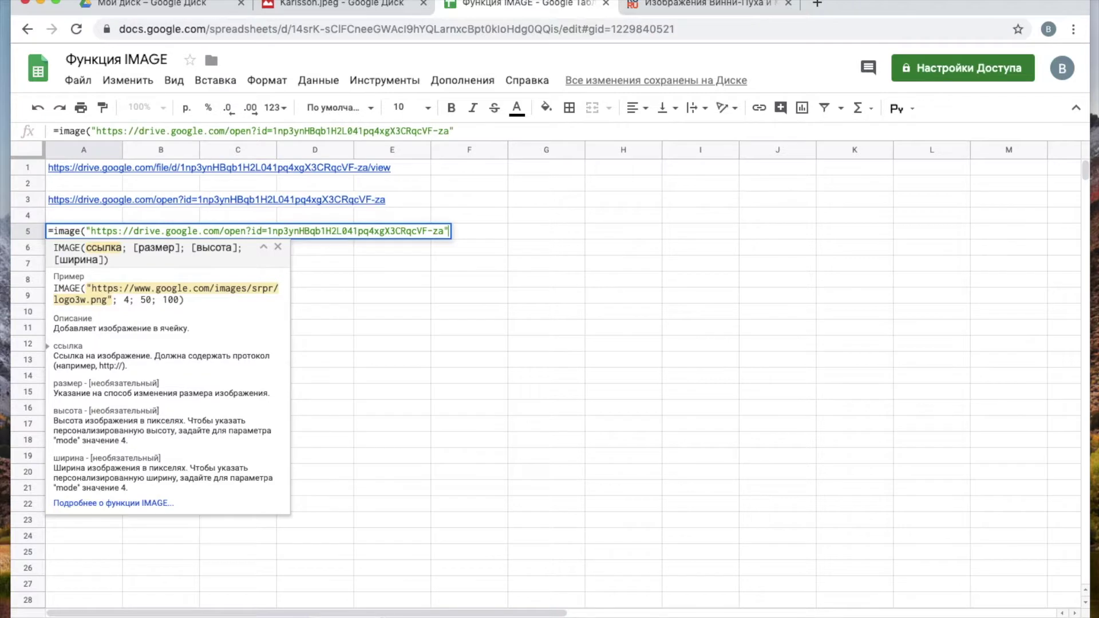
text())
key(Return)
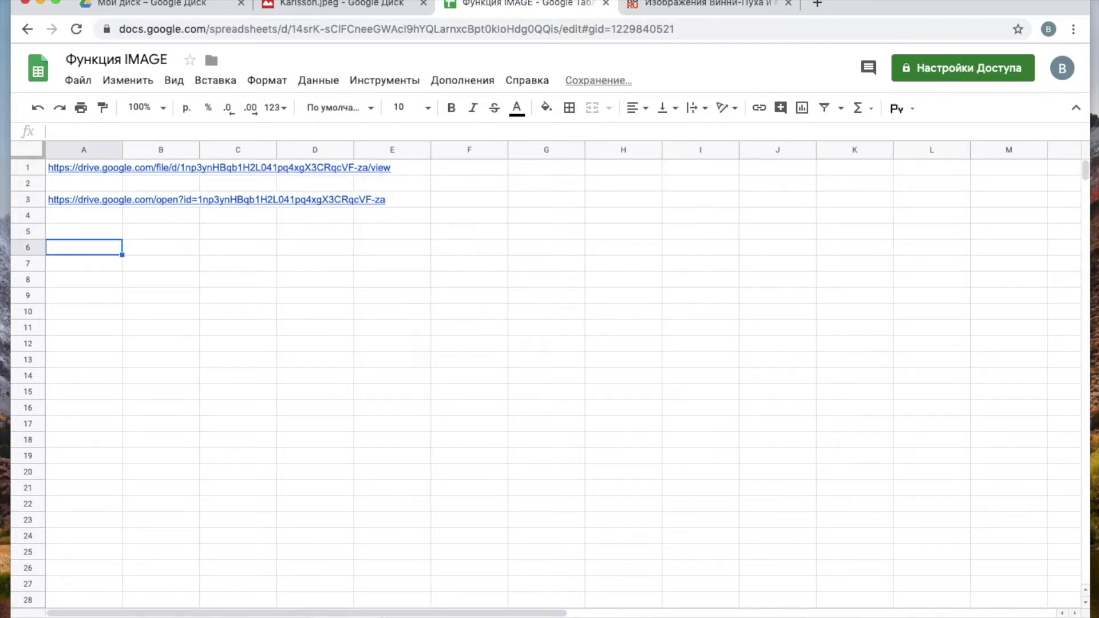
click(98, 235)
click(80, 198)
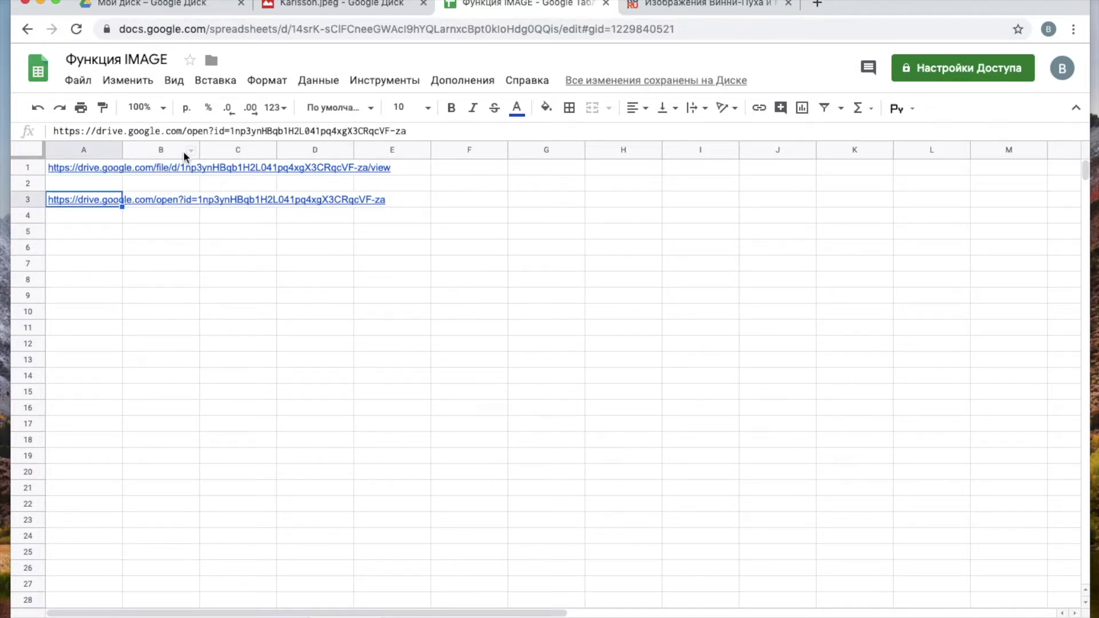
- Change 'open' to 'uc' in the A3 Drive link, then copy cell A3
drag(188, 130, 206, 132)
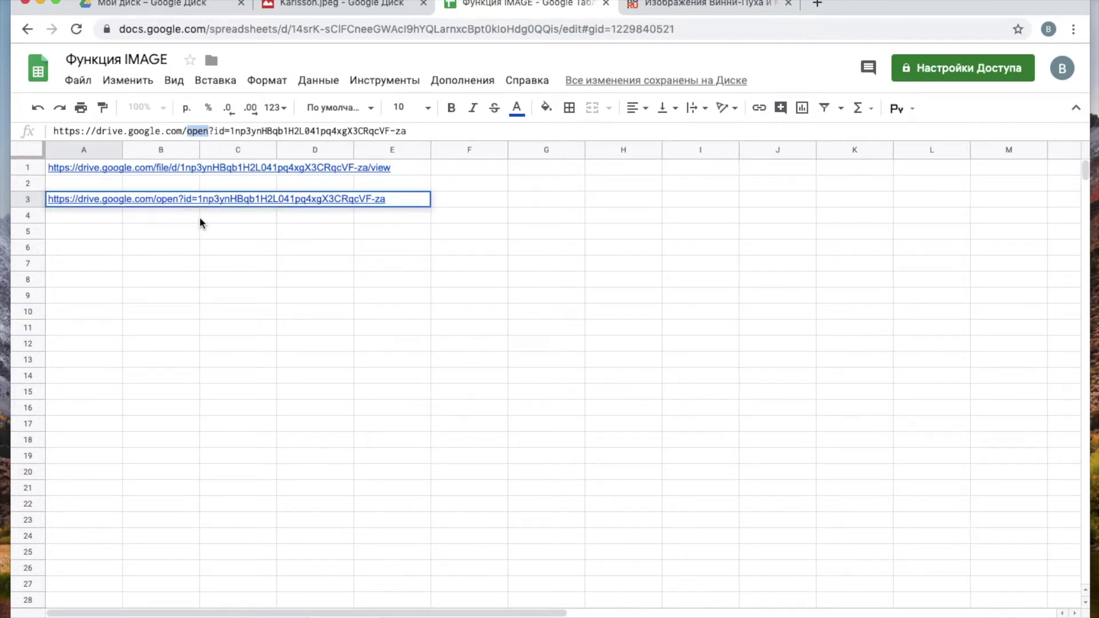
text(u)
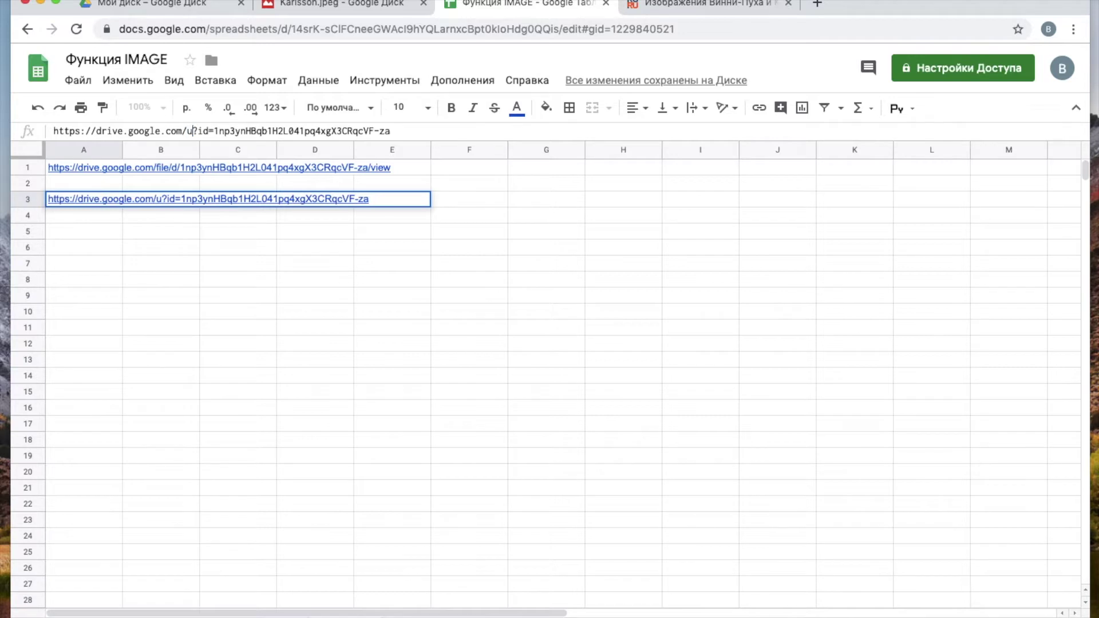
text(c)
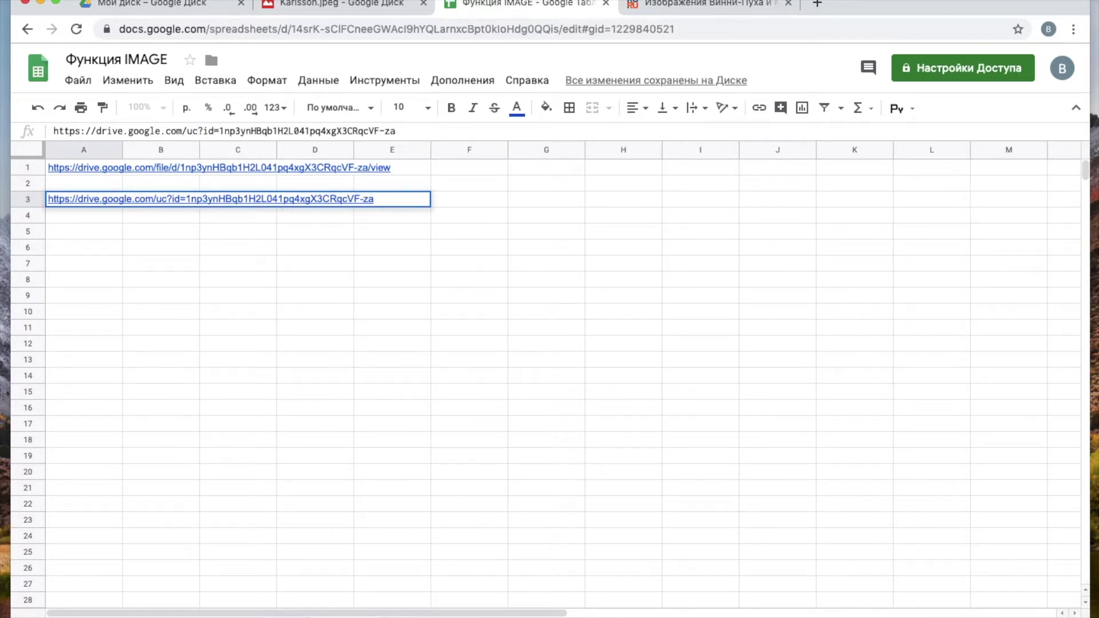
key(Return)
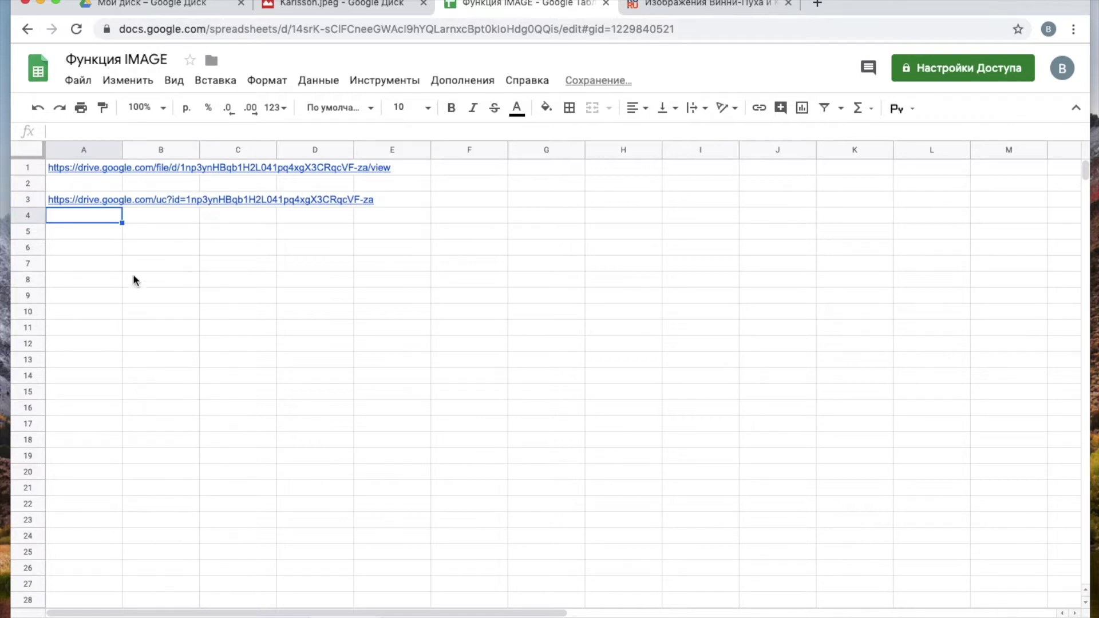
click(99, 201)
key(super+c)
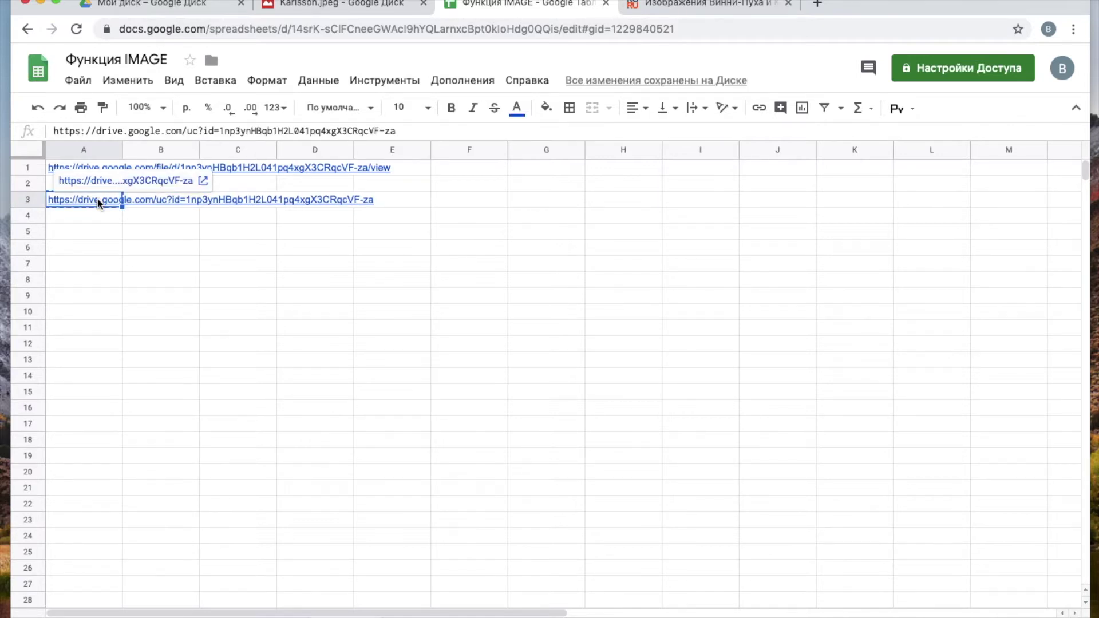
- Enter =image("…") in A5 with the copied uc?id= link to display the Drive picture
click(84, 235)
text(=image)
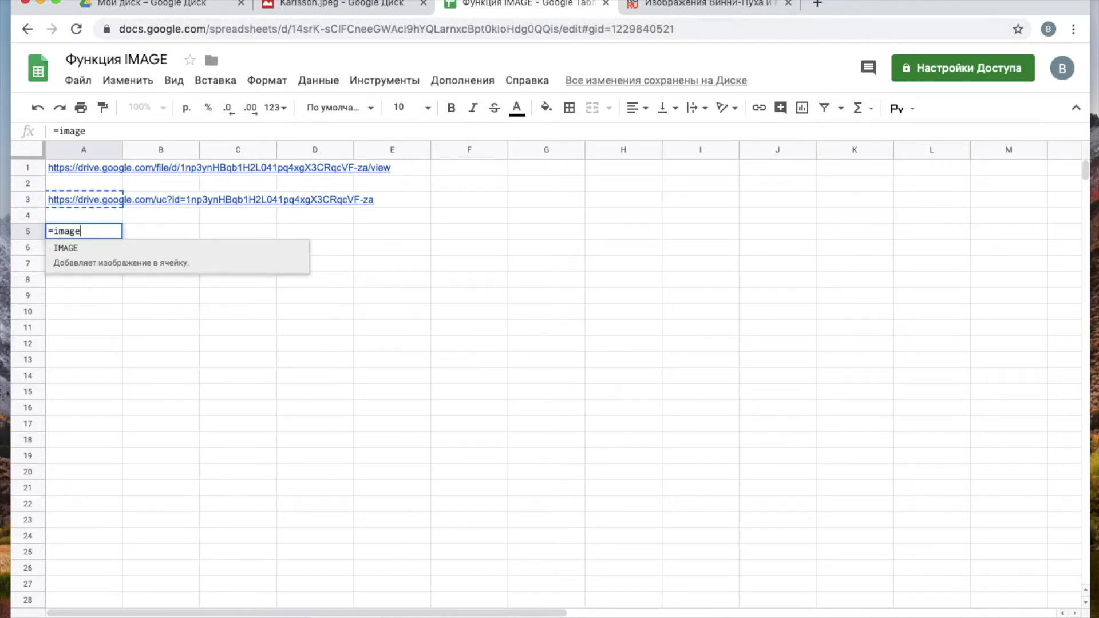
text((")
key(super+v)
text(")
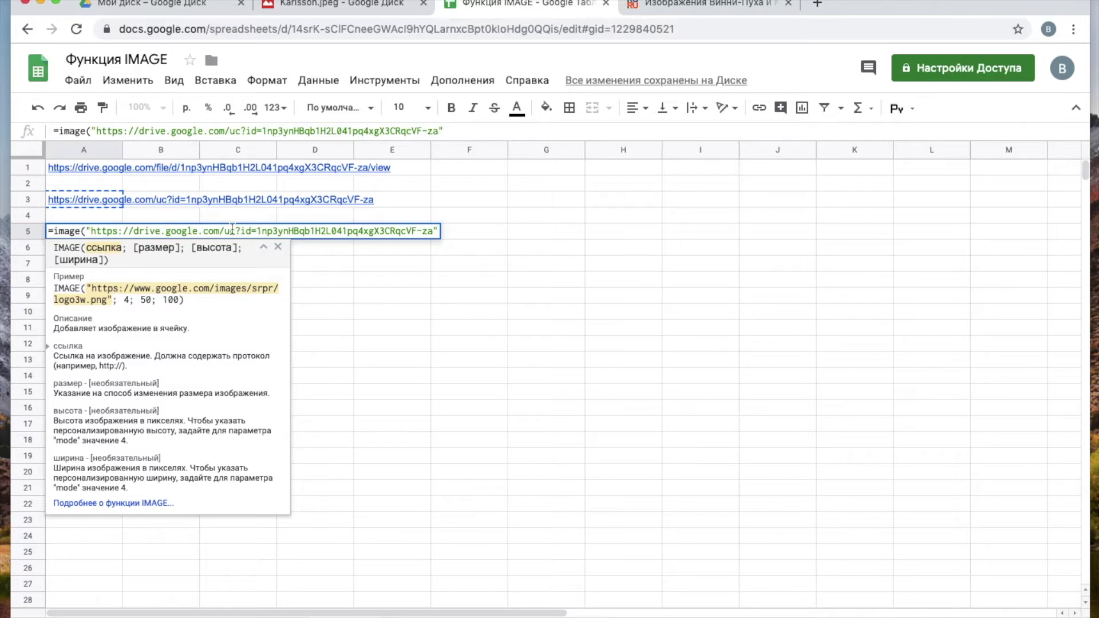
text())
key(Return)
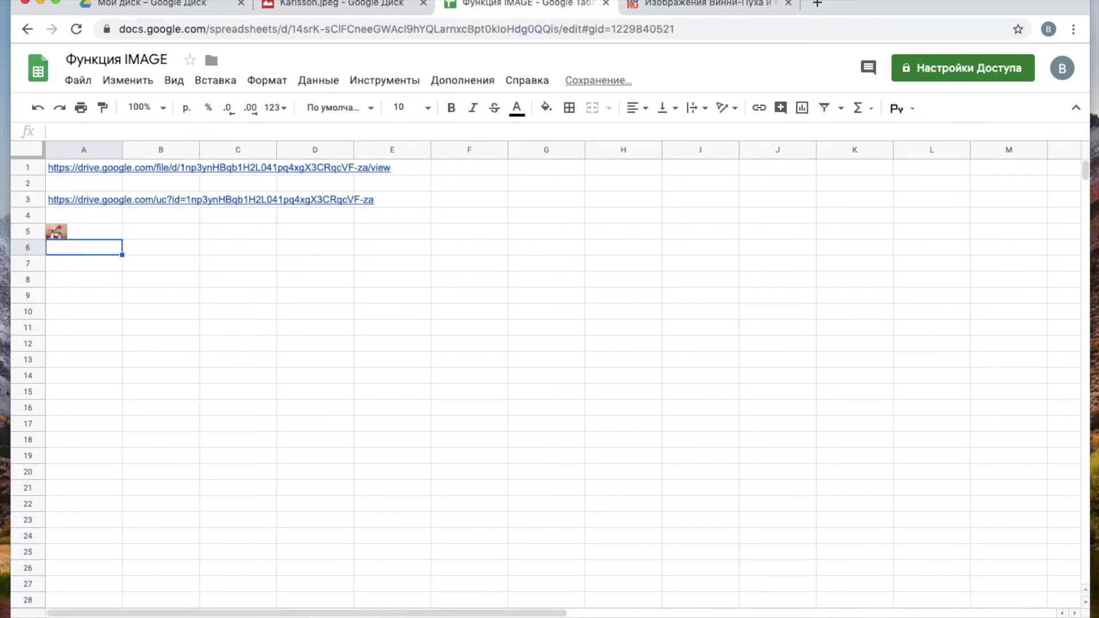
- Enlarge row 5 and widen column A so the picture in A5 appears bigger
drag(27, 240, 28, 285)
drag(122, 150, 208, 148)
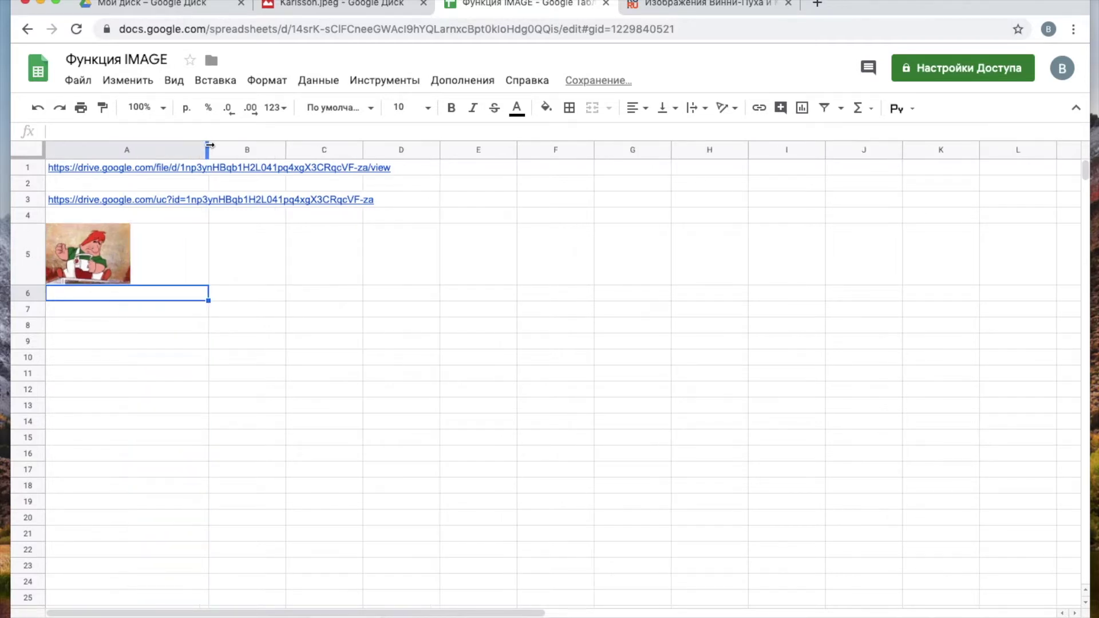
click(113, 248)
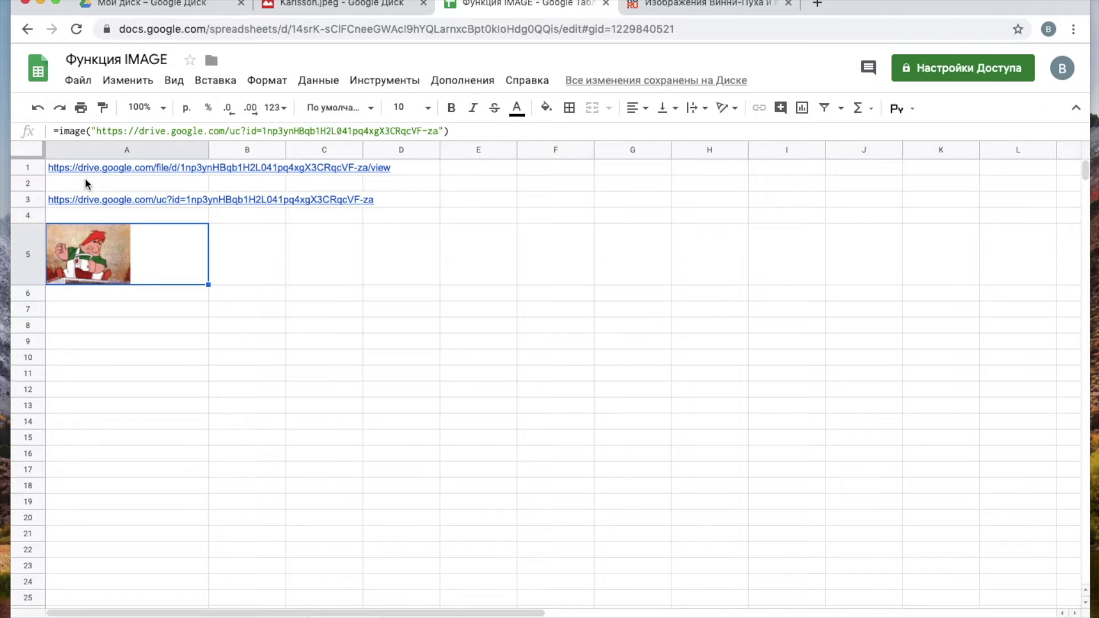
- In A8, start =REGEXEXTRACT(A1;"[A-Za-z0-9_-]{20,}" to pull the file ID from the A1 link
click(174, 321)
text(=rege)
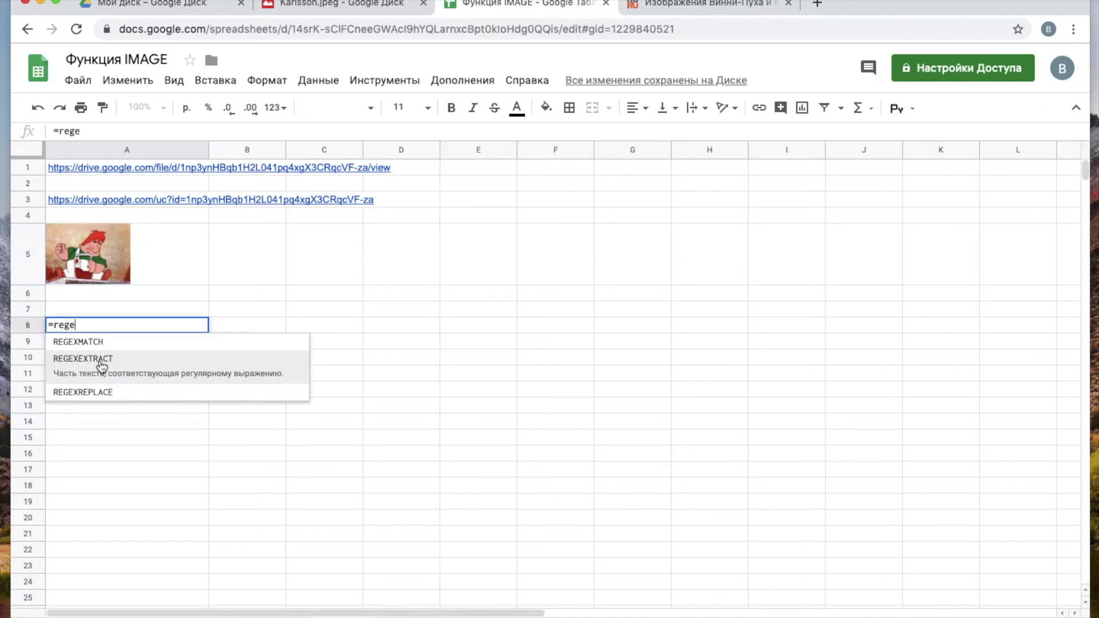
click(102, 365)
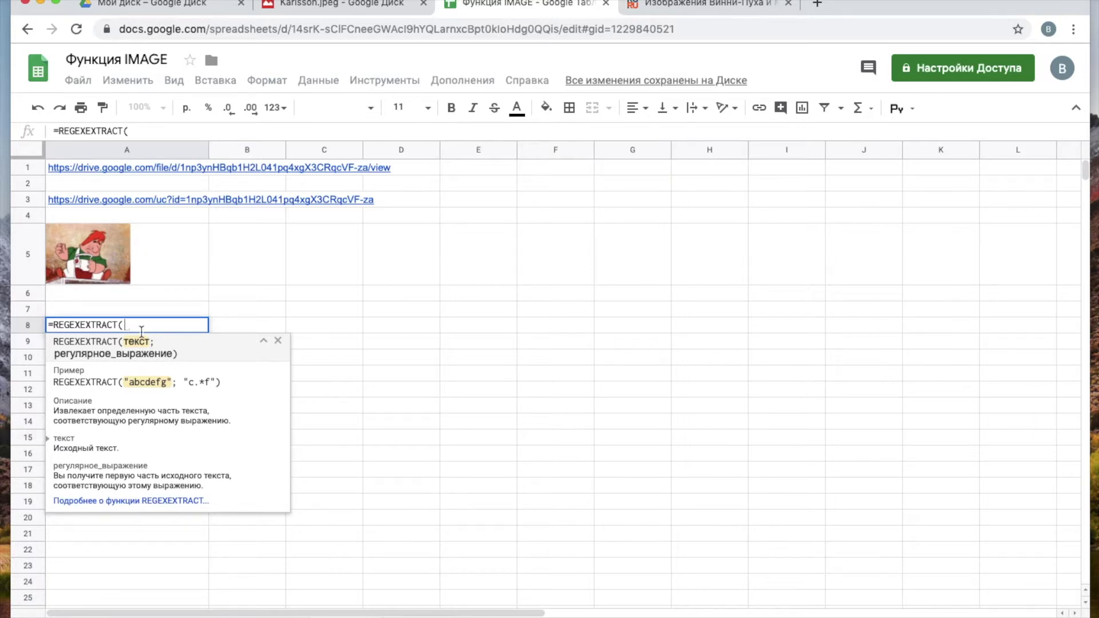
click(83, 167)
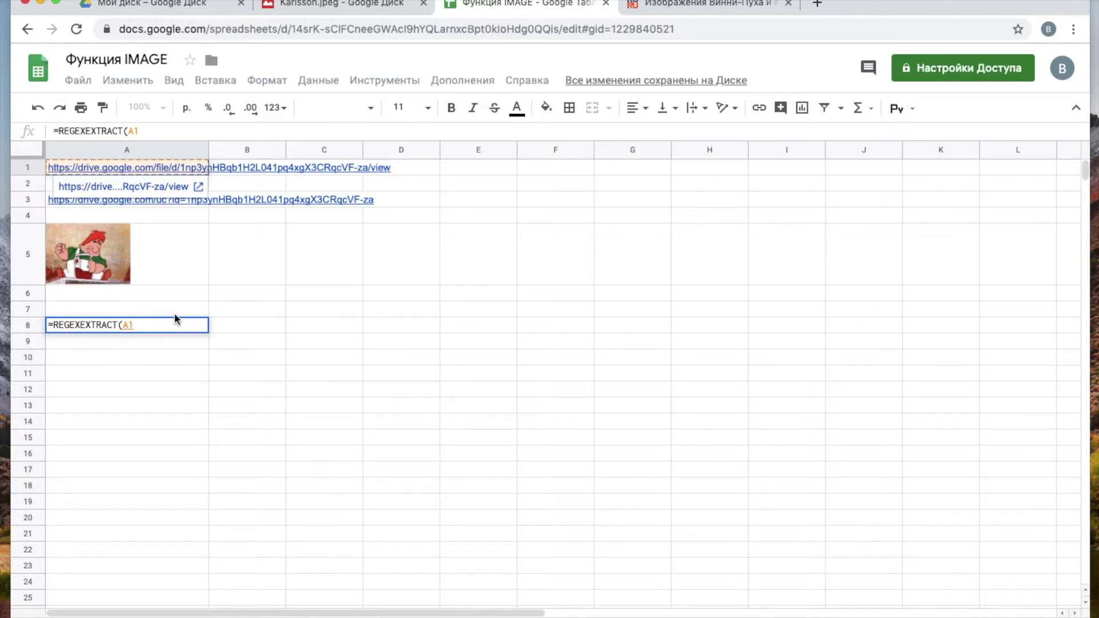
text(;)
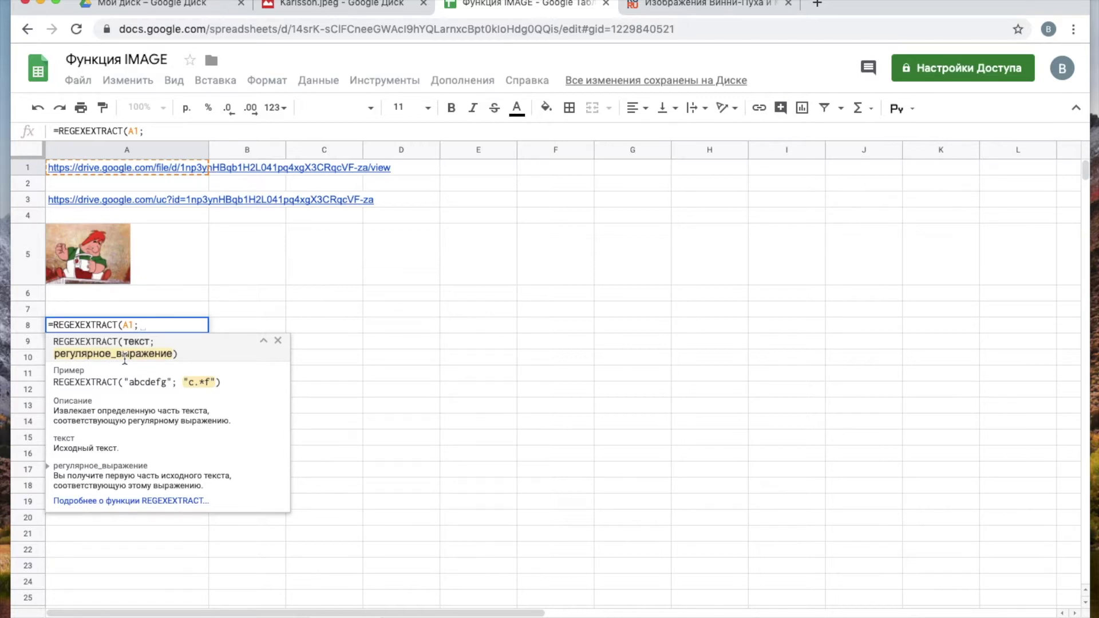
text("[)
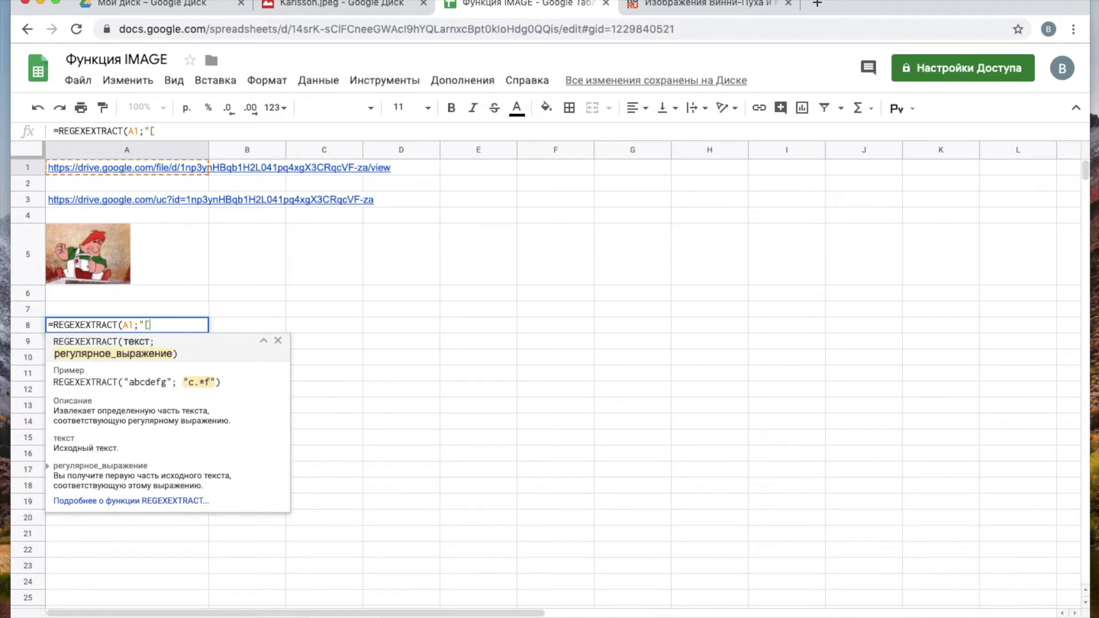
text(A-Za-z0-9_-]{20,})
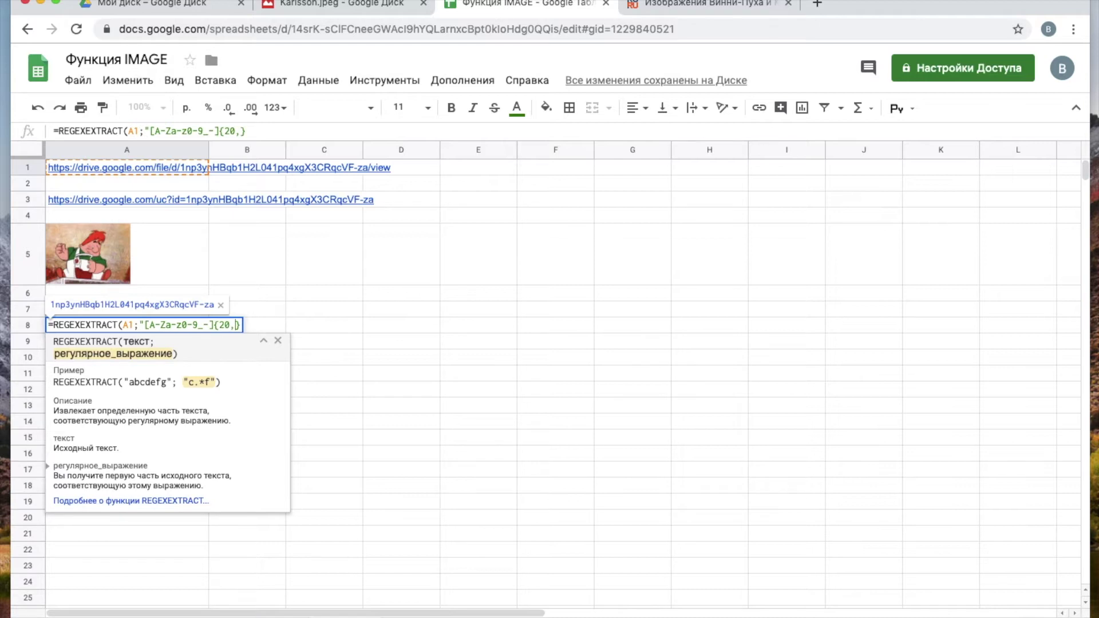
text(")
mouse_move(75, 167)
text())
key(Return)
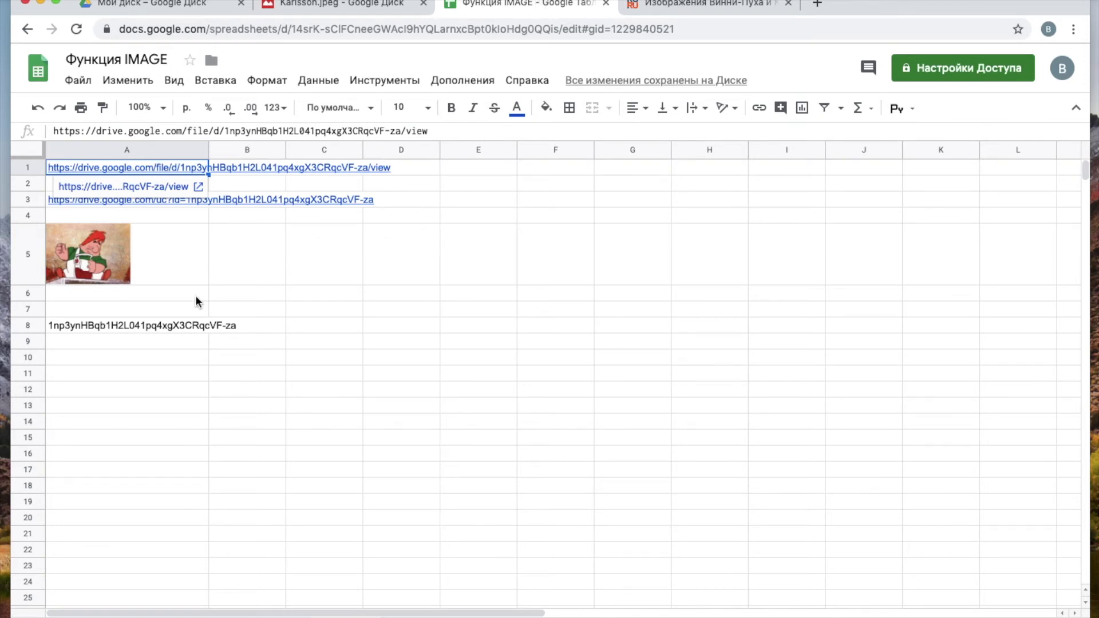
click(177, 325)
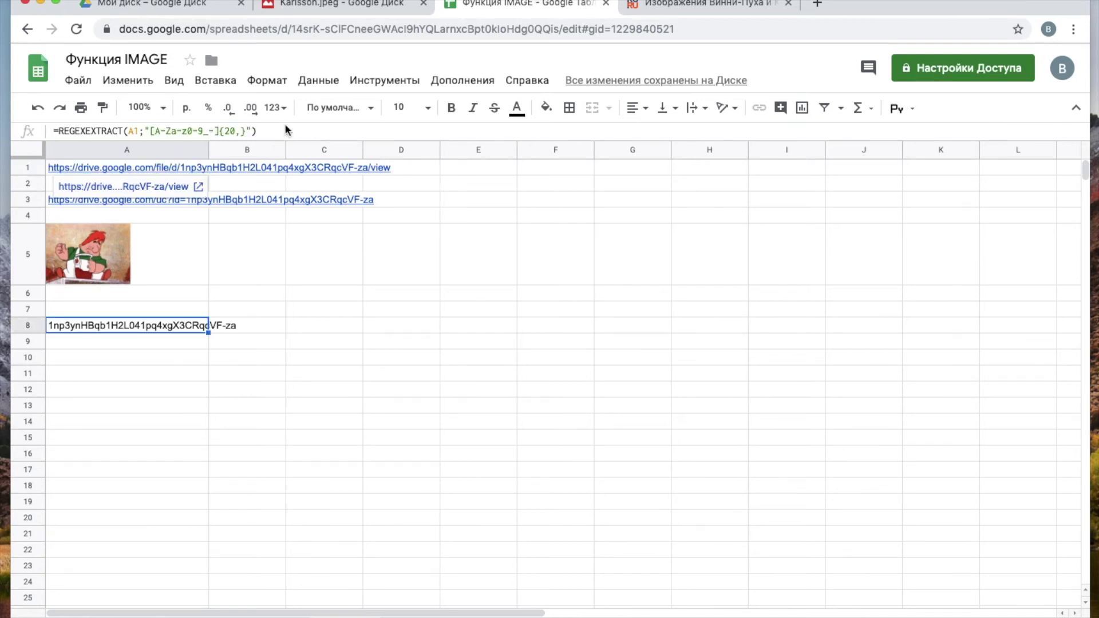
- Replace the hard-coded ID in A5's IMAGE formula with &REGEXEXTRACT(A1;"[A-Za-z0-9_-]{20,}")
drag(286, 128, 61, 133)
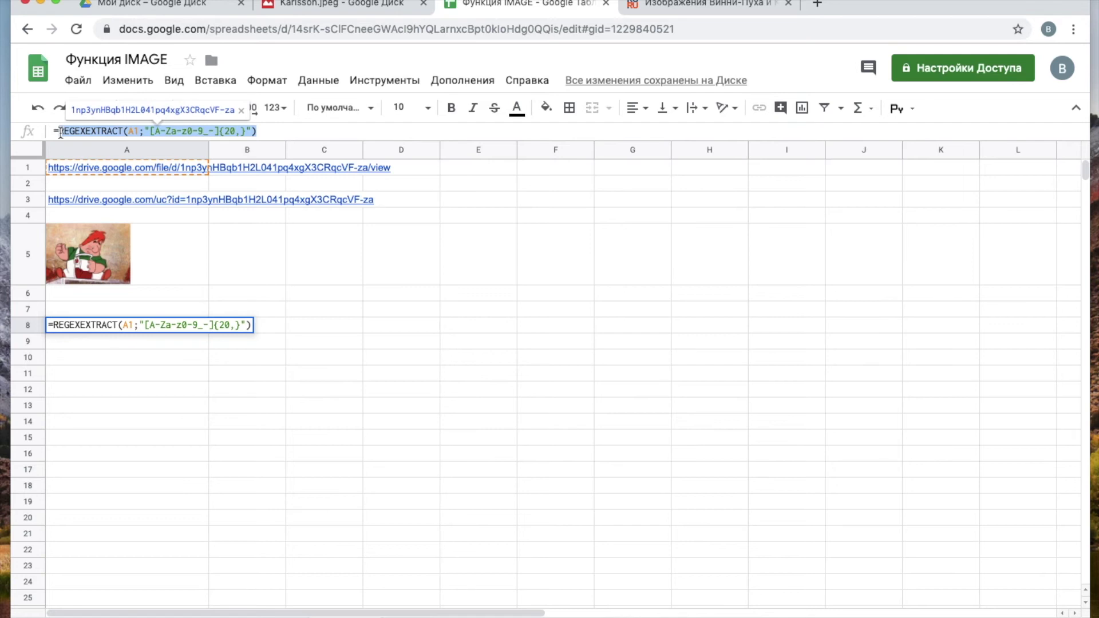
key(Escape)
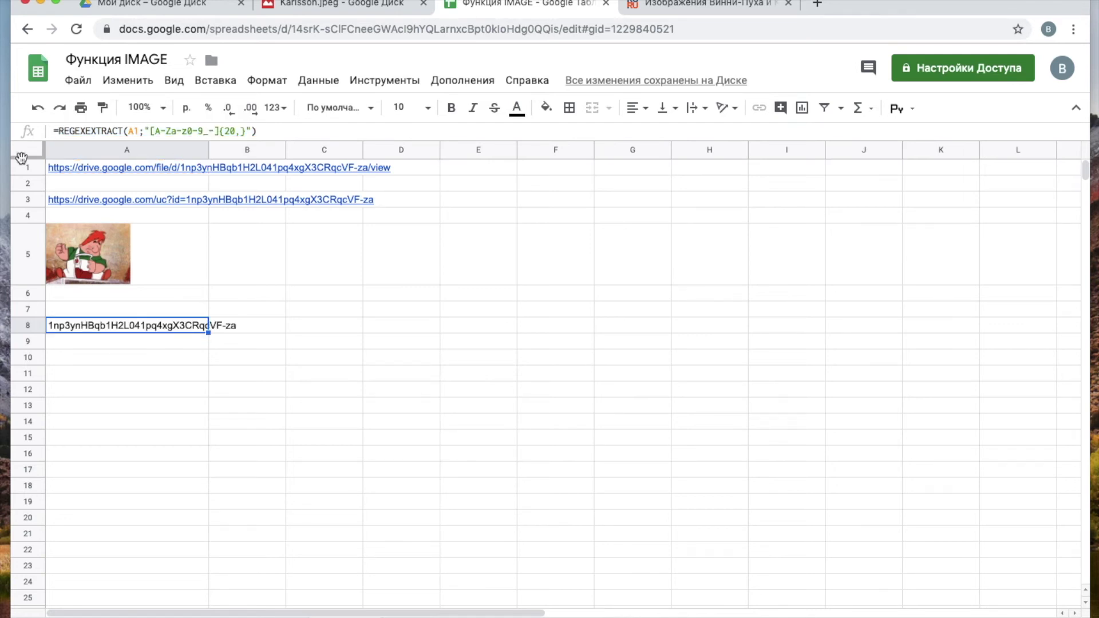
double_click(170, 255)
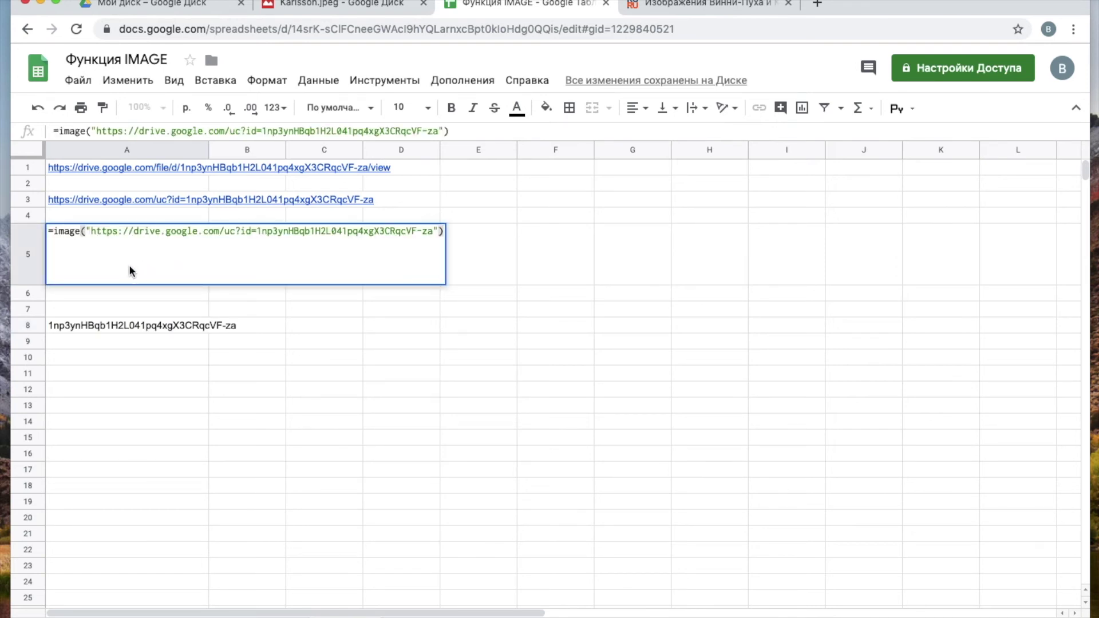
drag(433, 230, 257, 231)
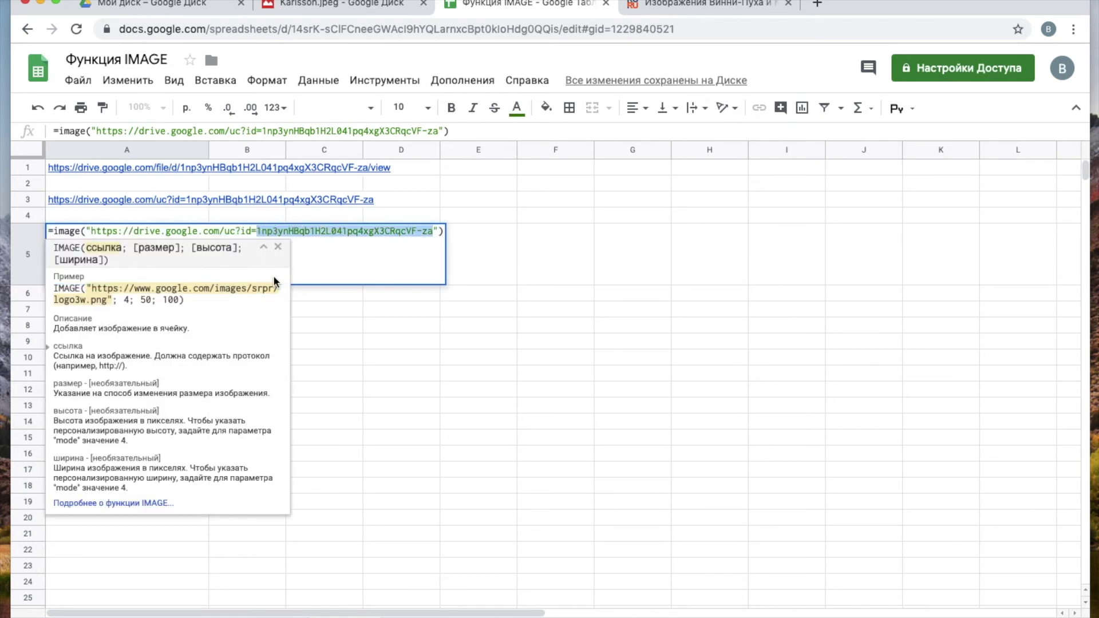
key(BackSpace)
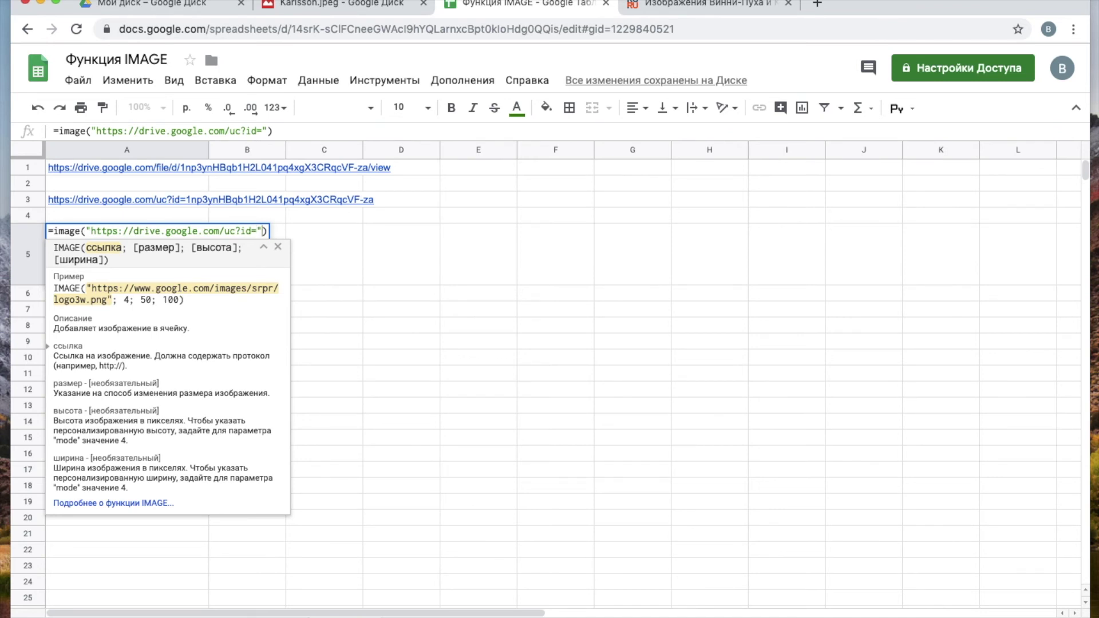
text(&)
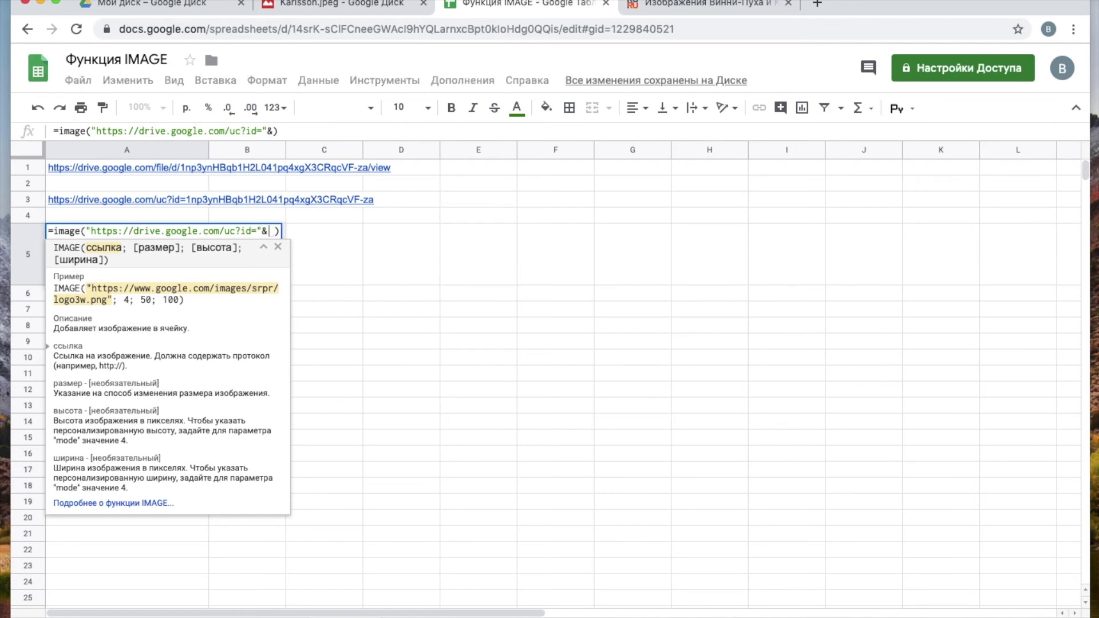
key(super+v)
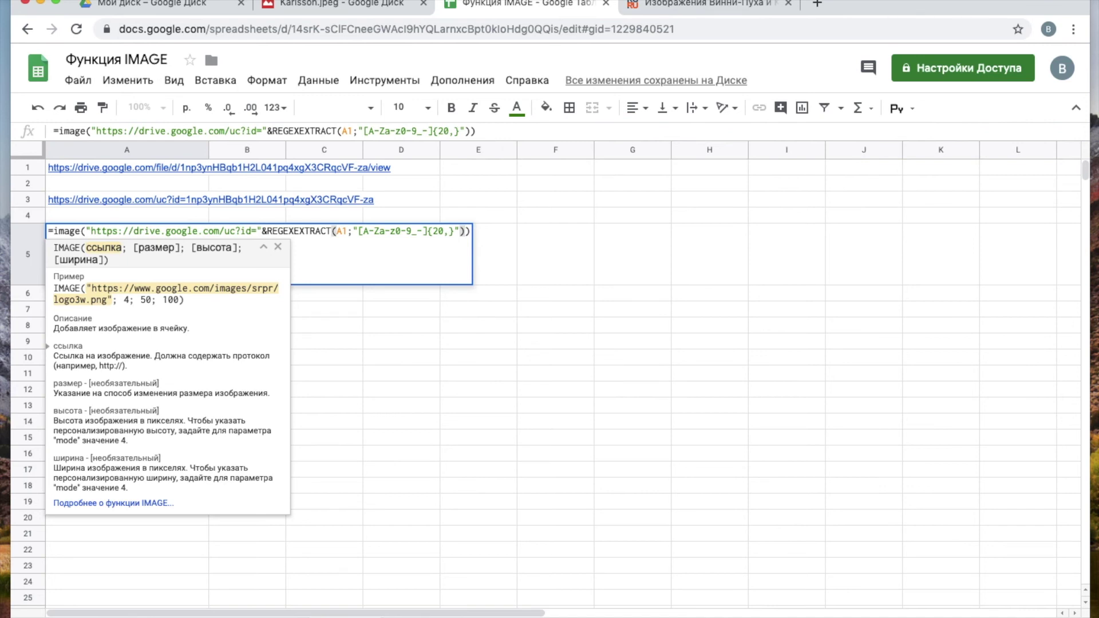
key(Return)
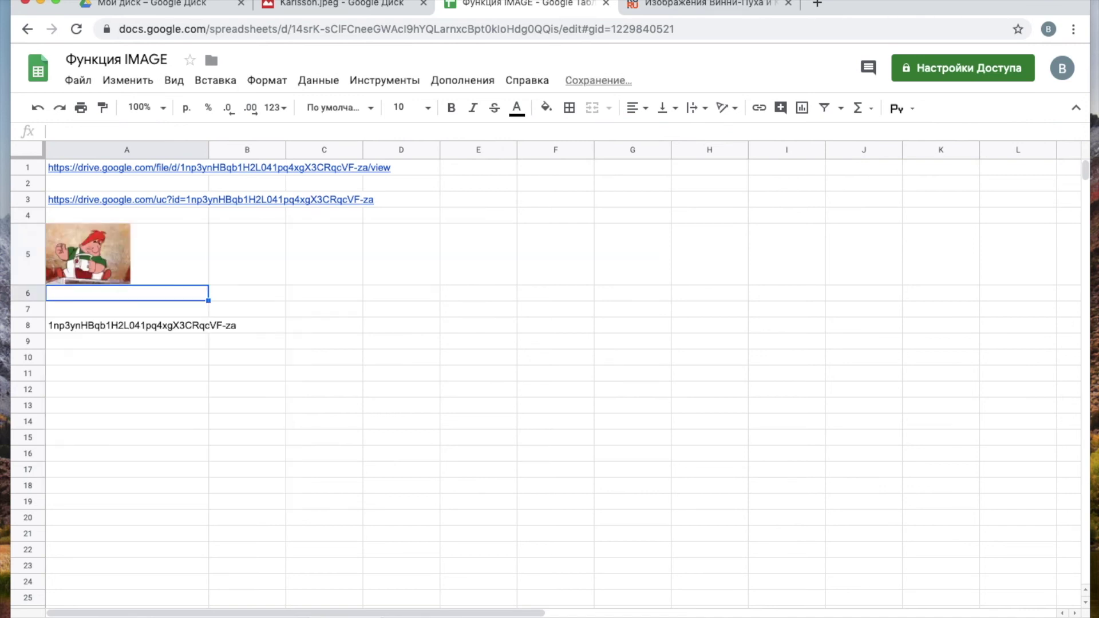
click(114, 270)
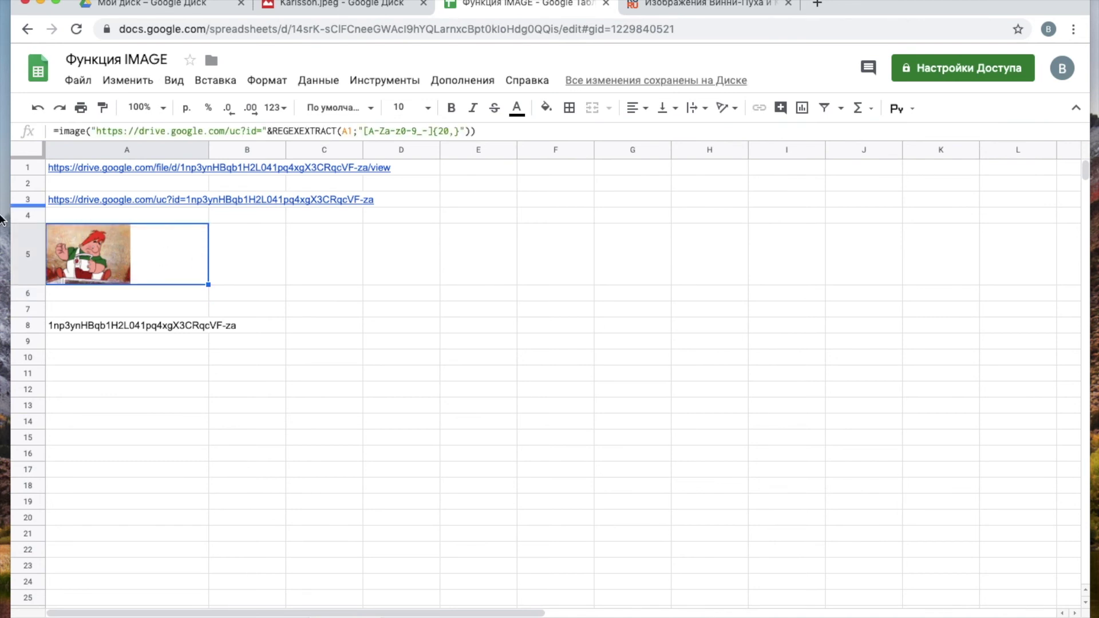
click(97, 169)
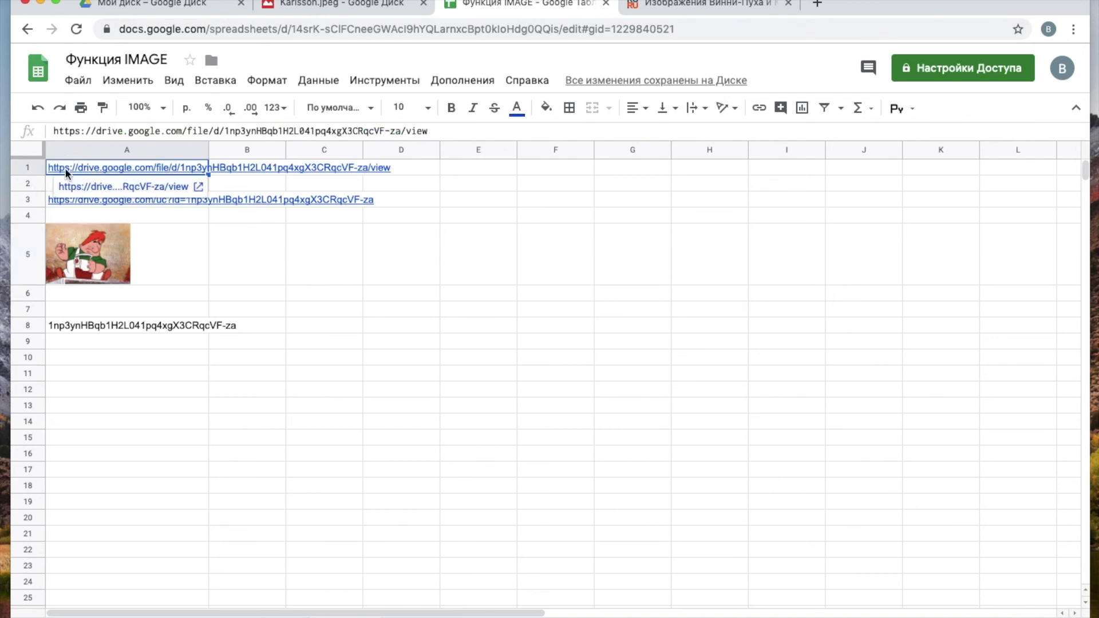